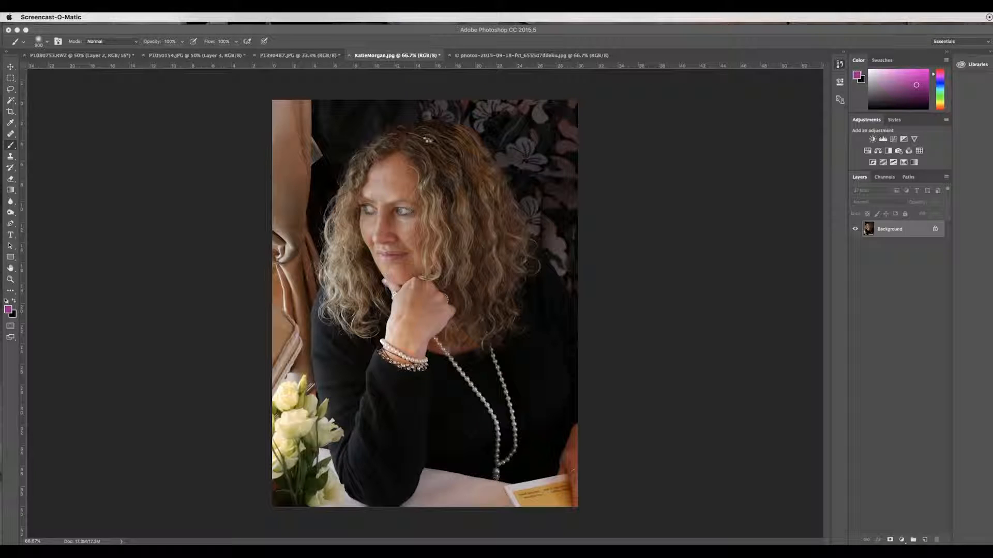
- Duplicate the Background layer as 'Background copy'
{"action": "right_click", "coordinate": [896, 229]}
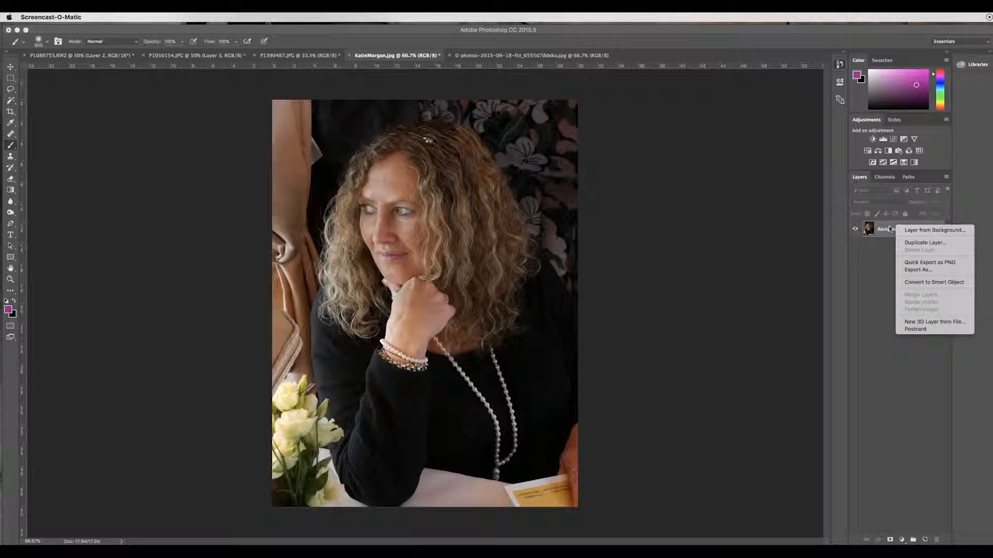
{"action": "left_click", "coordinate": [914, 242]}
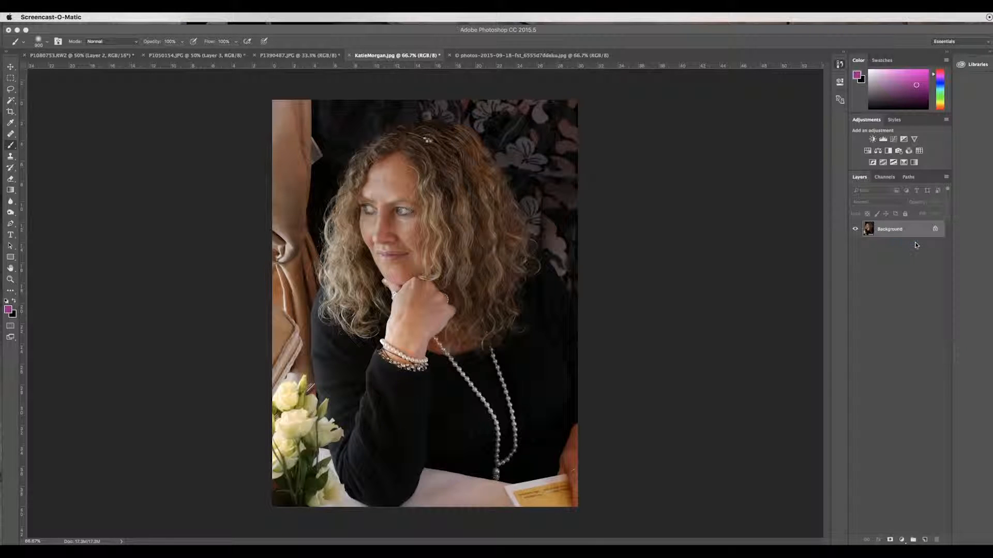
{"action": "left_click", "coordinate": [637, 272]}
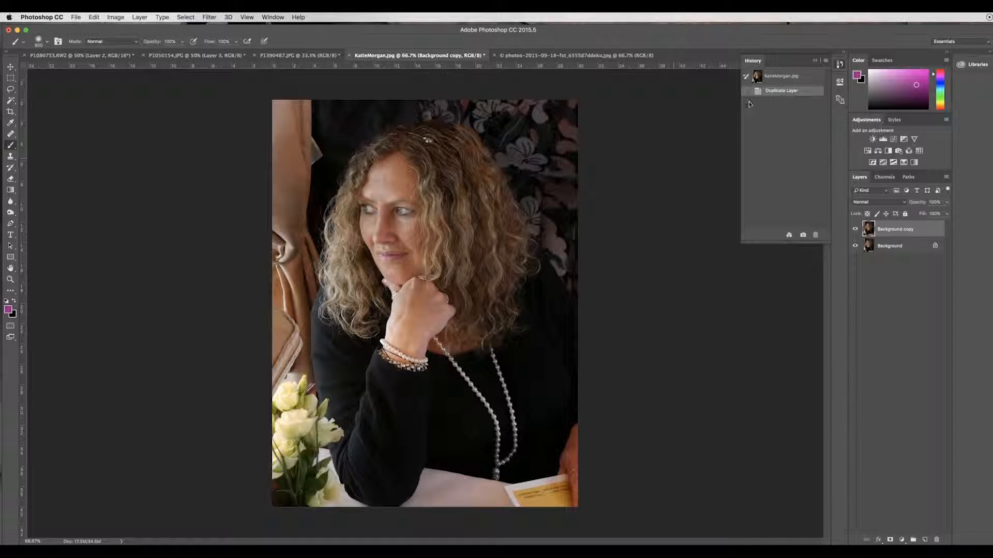
- Show the History panel to check the duplicate step, then hide it again
{"action": "left_click", "coordinate": [841, 67]}
{"action": "left_click", "coordinate": [842, 67]}
{"action": "left_click", "coordinate": [841, 65]}
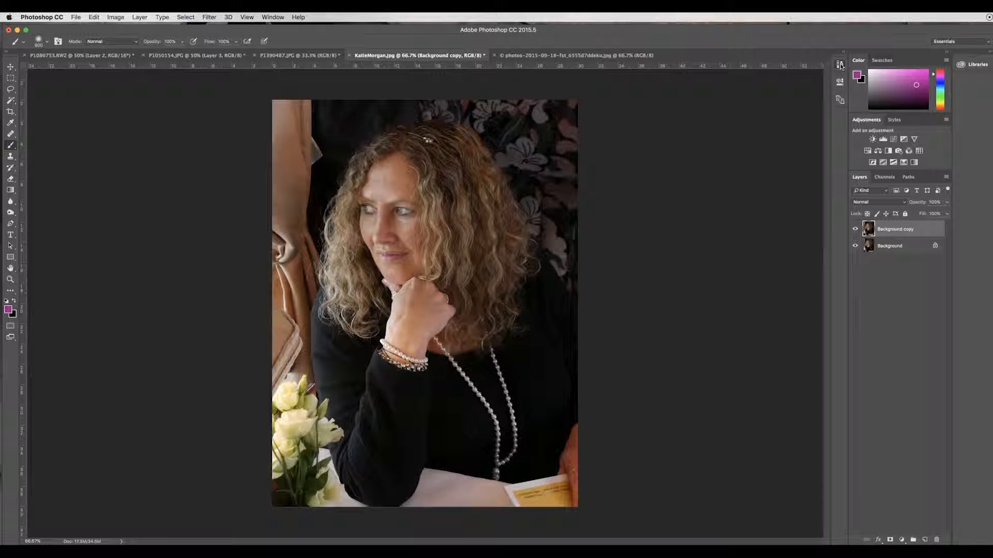
{"action": "left_click", "coordinate": [842, 66]}
{"action": "left_click", "coordinate": [841, 66]}
{"action": "left_click", "coordinate": [840, 66]}
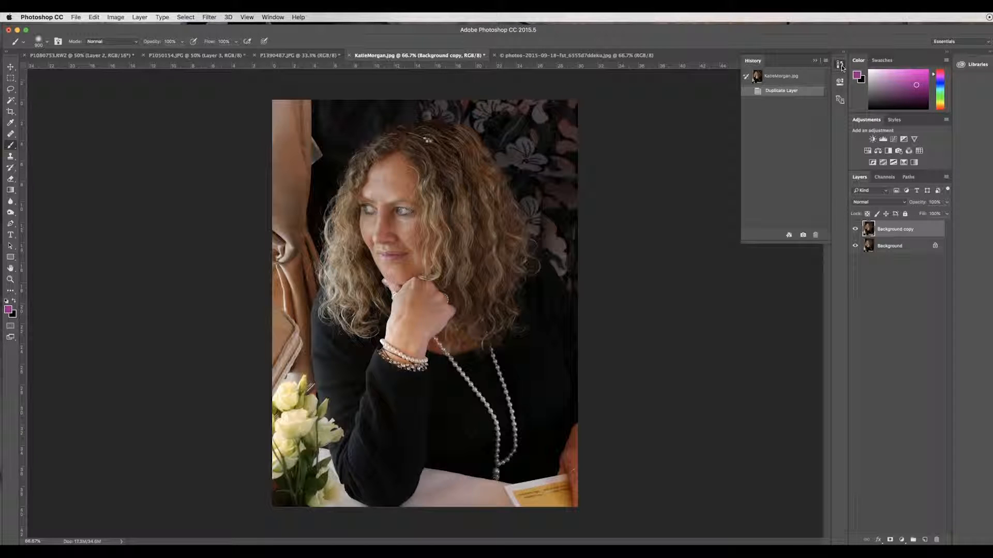
{"action": "left_click", "coordinate": [840, 66]}
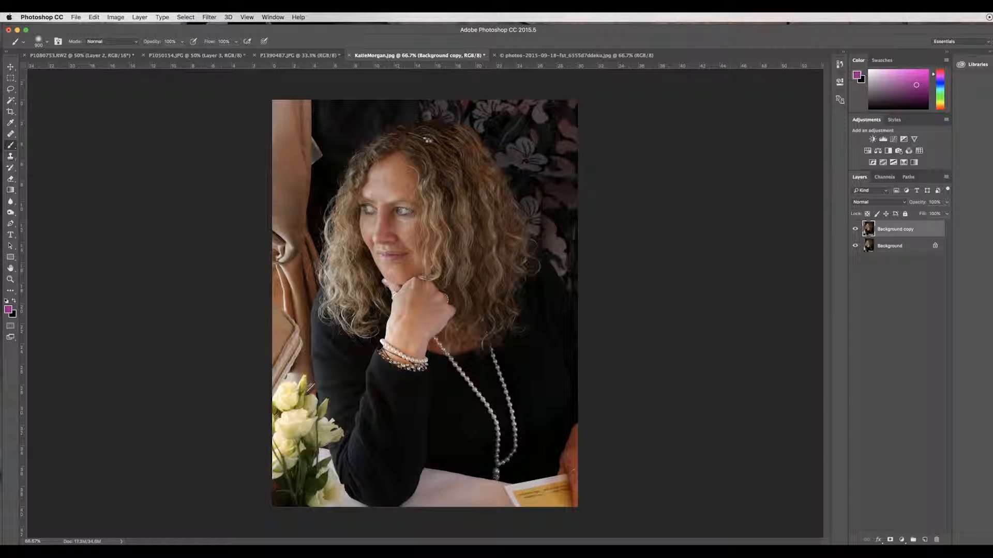
{"action": "left_click", "coordinate": [47, 44]}
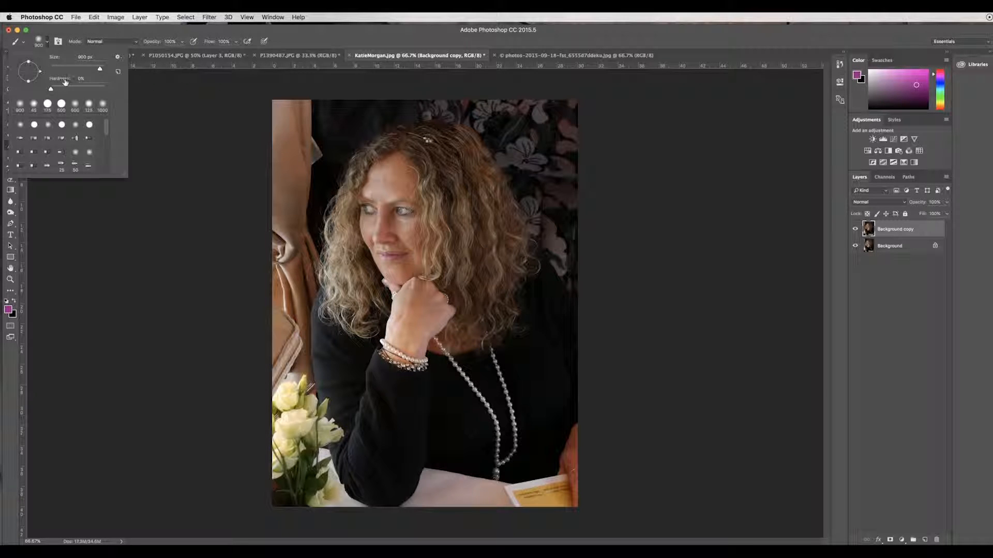
{"action": "left_click", "coordinate": [46, 40]}
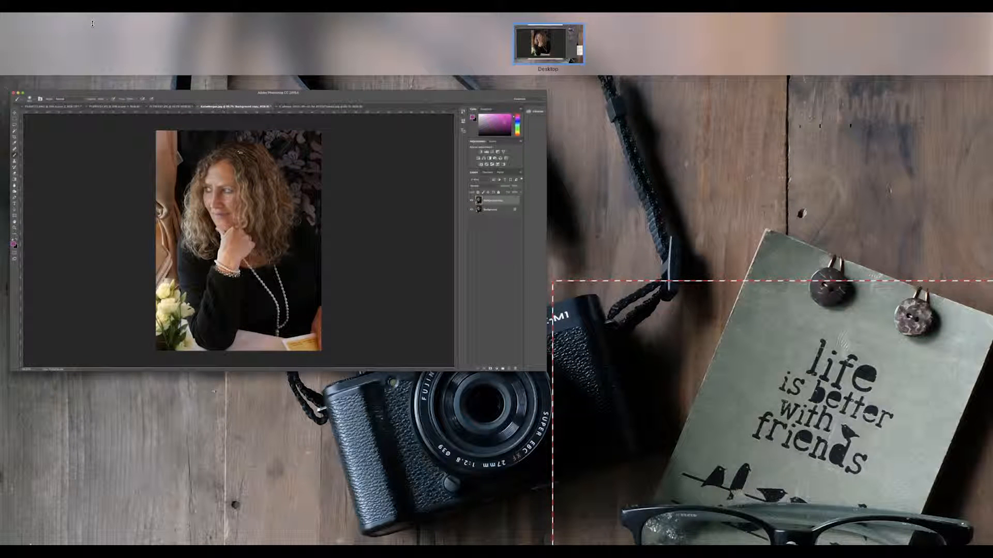
{"action": "left_click", "coordinate": [334, 116]}
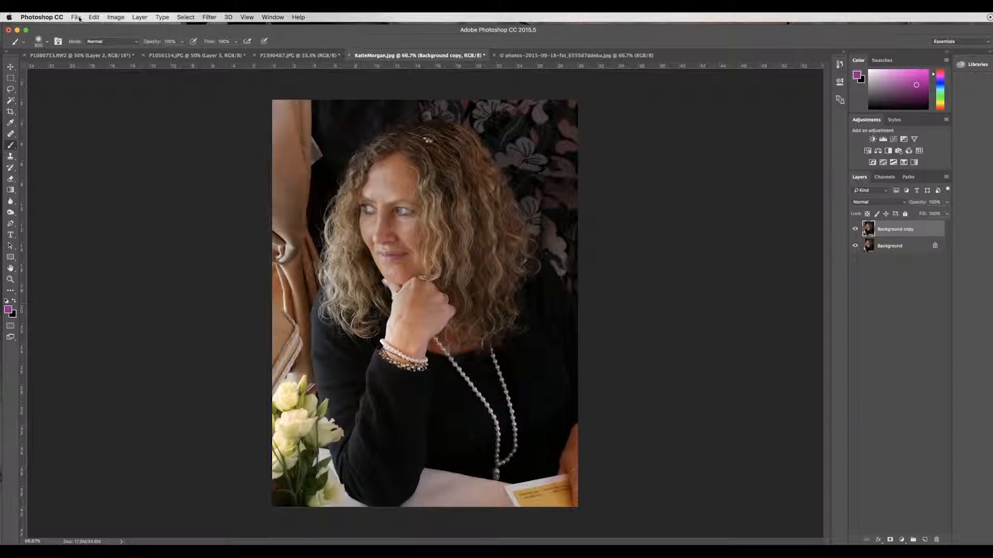
{"action": "left_click", "coordinate": [77, 17]}
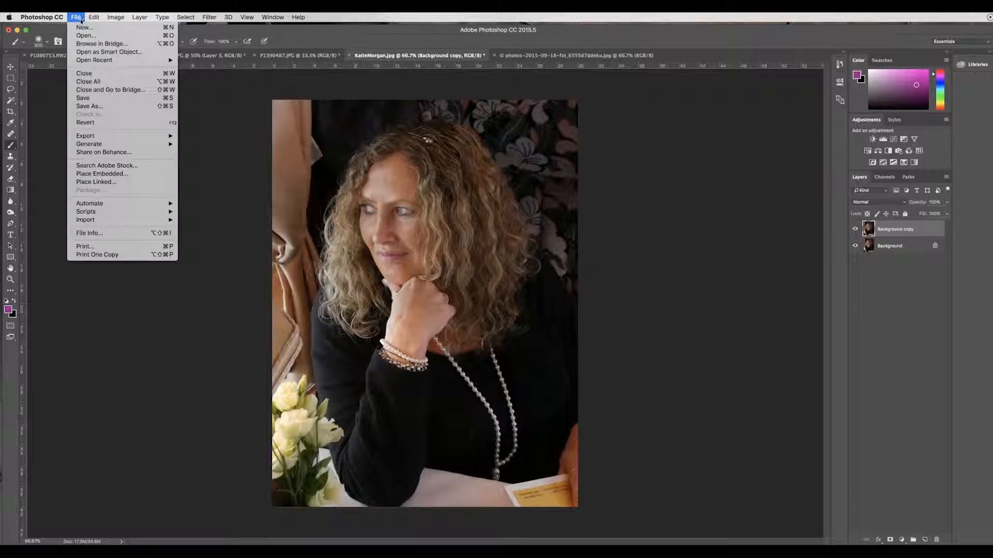
{"action": "left_click", "coordinate": [88, 37]}
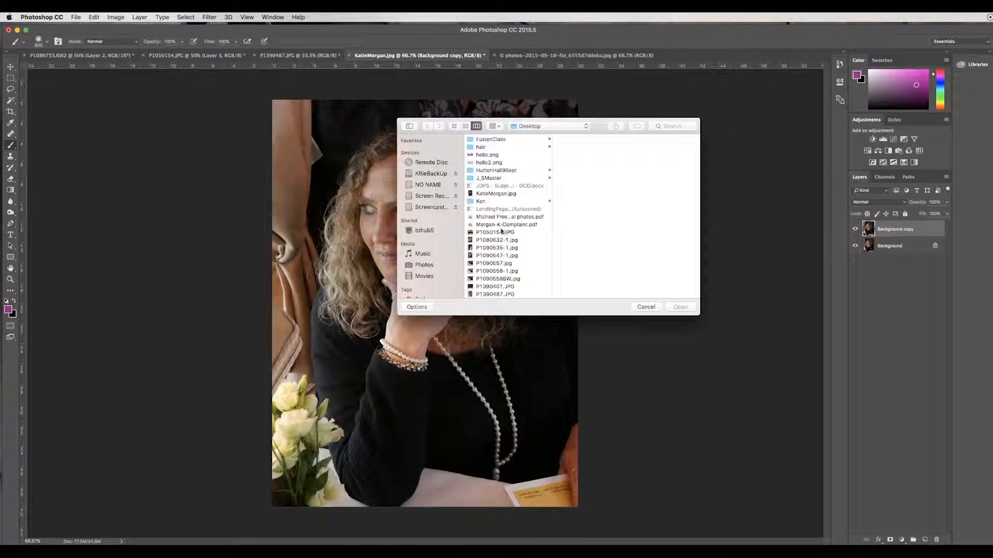
{"action": "left_click", "coordinate": [499, 195]}
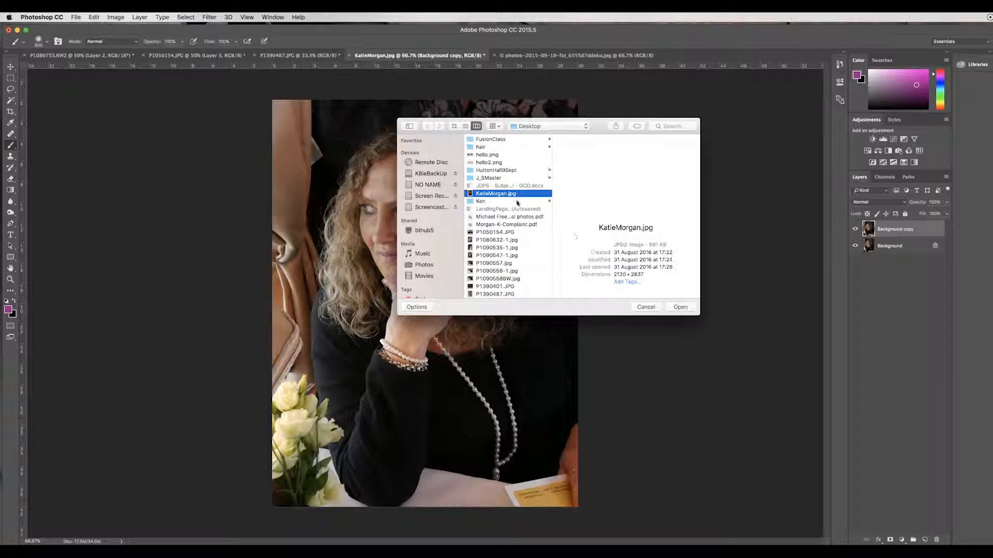
{"action": "left_click", "coordinate": [646, 307]}
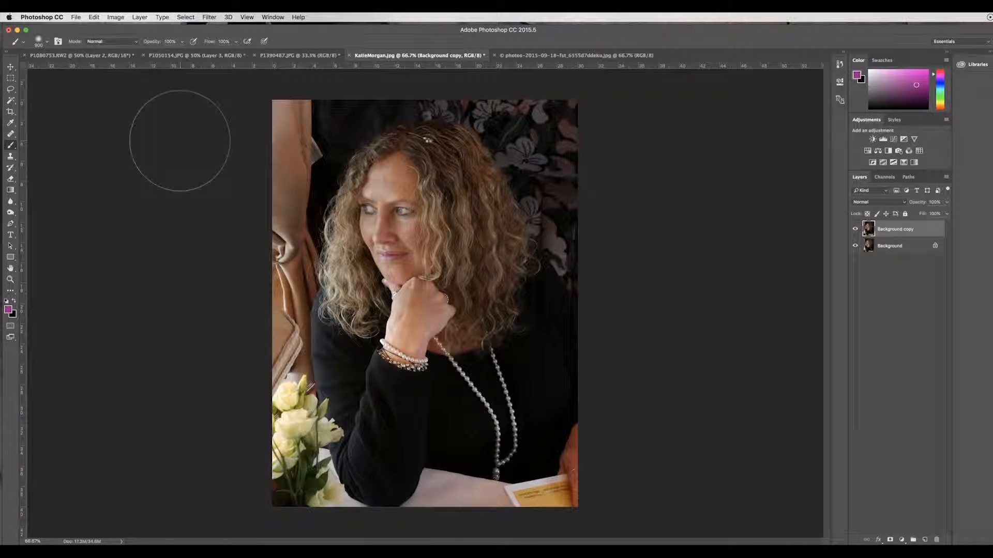
- Resize the soft brush to 400 pixels with the bracket keys
{"action": "key", "text": "bracketleft"}
{"action": "key", "text": "bracketleft"}
{"action": "key", "text": "bracketleft"}
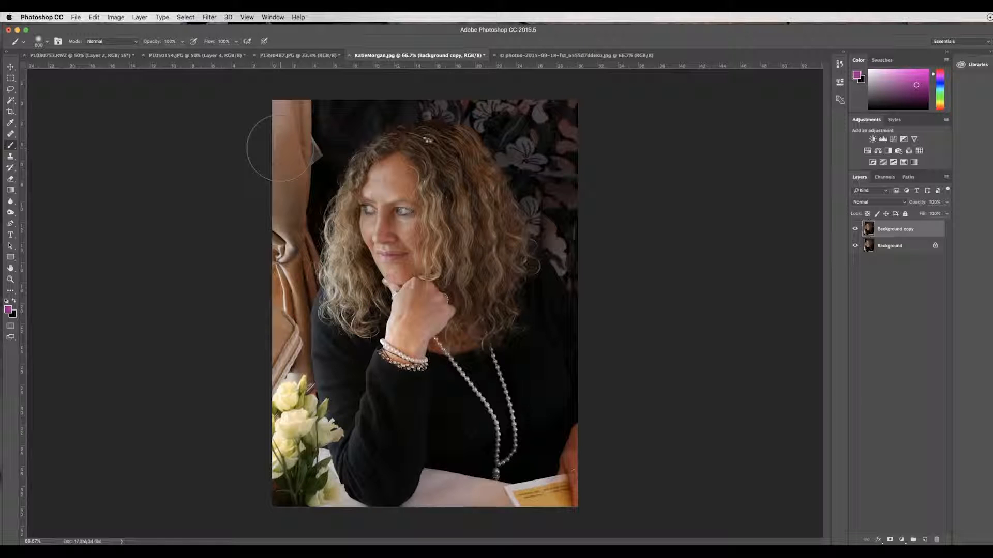
{"action": "key", "text": "bracketleft"}
{"action": "key", "text": "bracketleft"}
{"action": "key", "text": "bracketleft"}
{"action": "key", "text": "bracketleft"}
{"action": "key", "text": "bracketright"}
{"action": "key", "text": "bracketleft"}
{"action": "left_click", "coordinate": [47, 42]}
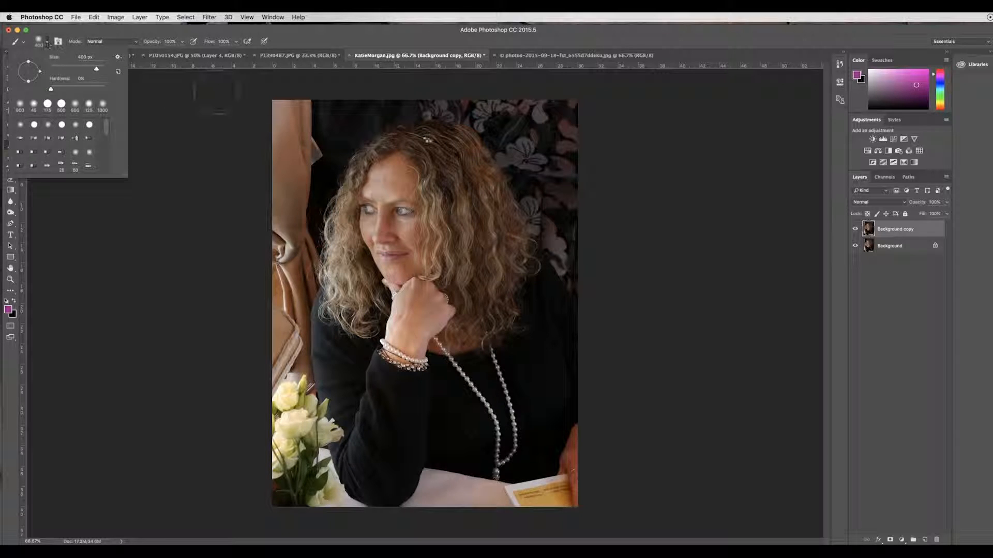
{"action": "left_click", "coordinate": [309, 123]}
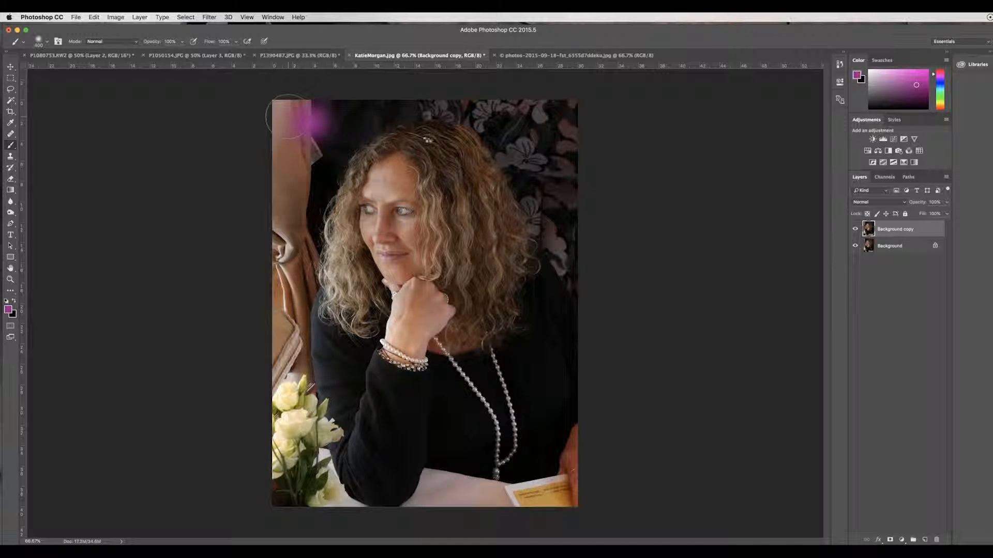
- Undo the stray magenta dab and make white the foreground colour
{"action": "key", "text": "super+z"}
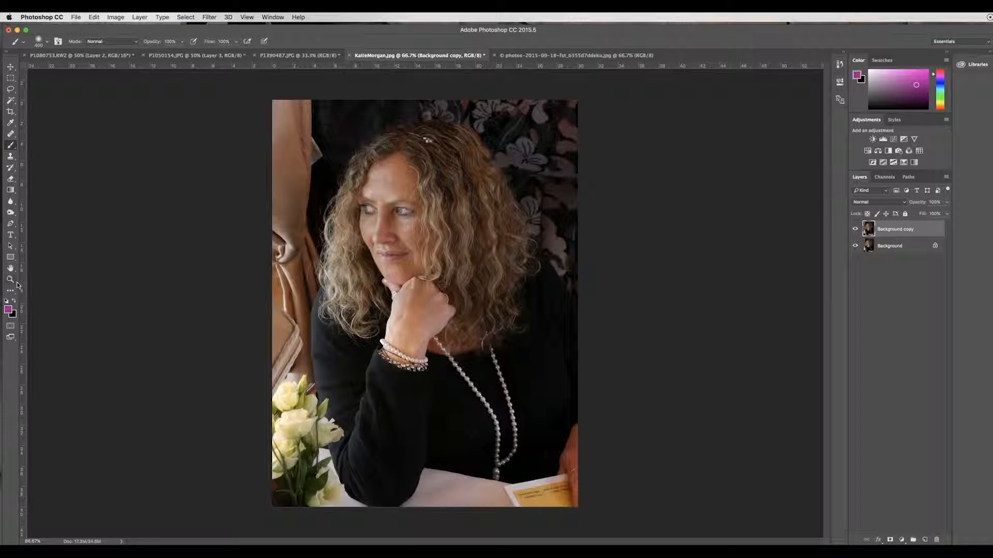
{"action": "left_click", "coordinate": [7, 300]}
{"action": "left_click", "coordinate": [14, 301]}
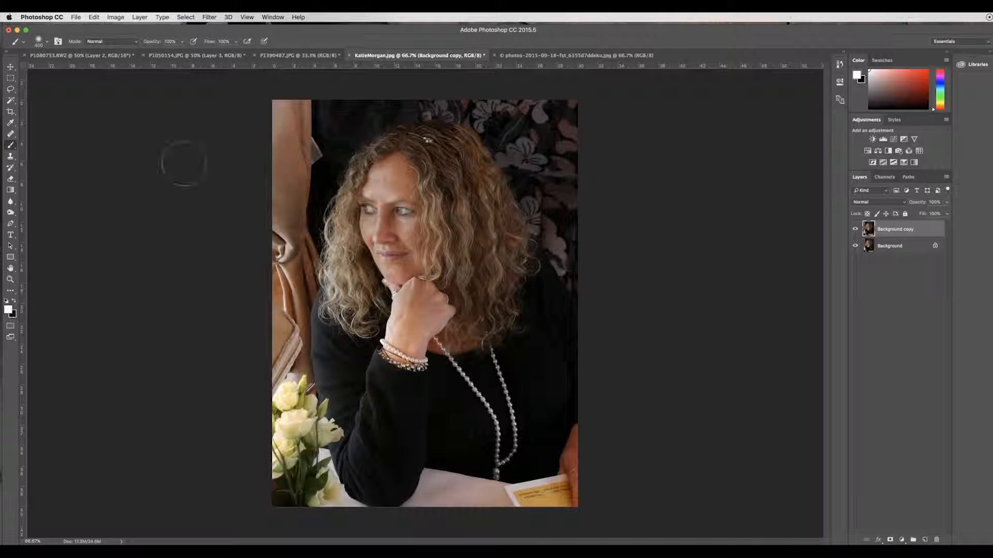
- Set brush hardness to 100% and paint the top-left background white
{"action": "mouse_move", "coordinate": [284, 110]}
{"action": "left_mouse_down"}
{"action": "mouse_move", "coordinate": [303, 120]}
{"action": "mouse_move", "coordinate": [292, 145]}
{"action": "left_mouse_up"}
{"action": "left_click", "coordinate": [48, 42]}
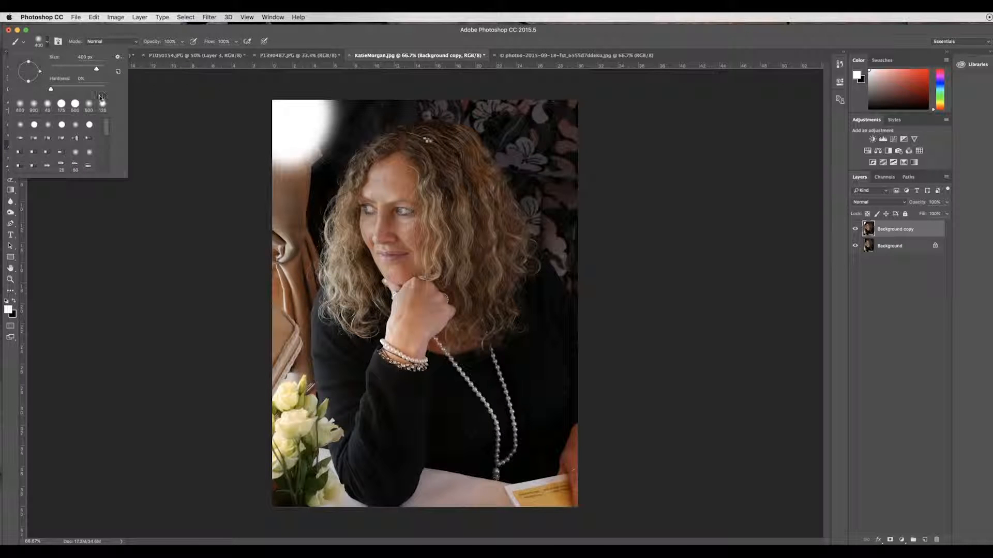
{"action": "left_click_drag", "start_coordinate": [51, 88], "coordinate": [110, 85]}
{"action": "mouse_move", "coordinate": [315, 122]}
{"action": "left_mouse_down"}
{"action": "mouse_move", "coordinate": [292, 156]}
{"action": "mouse_move", "coordinate": [289, 189]}
{"action": "mouse_move", "coordinate": [328, 122]}
{"action": "mouse_move", "coordinate": [362, 111]}
{"action": "mouse_move", "coordinate": [344, 103]}
{"action": "mouse_move", "coordinate": [352, 106]}
{"action": "mouse_move", "coordinate": [310, 162]}
{"action": "mouse_move", "coordinate": [295, 238]}
{"action": "mouse_move", "coordinate": [310, 151]}
{"action": "mouse_move", "coordinate": [328, 141]}
{"action": "mouse_move", "coordinate": [293, 222]}
{"action": "mouse_move", "coordinate": [328, 133]}
{"action": "mouse_move", "coordinate": [379, 114]}
{"action": "mouse_move", "coordinate": [328, 140]}
{"action": "left_mouse_up"}
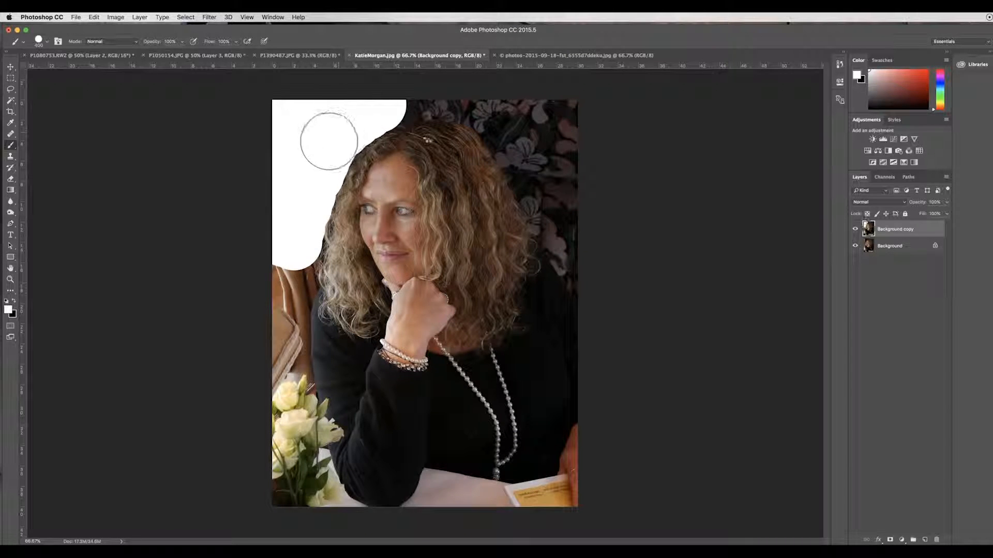
{"action": "left_click", "coordinate": [11, 100]}
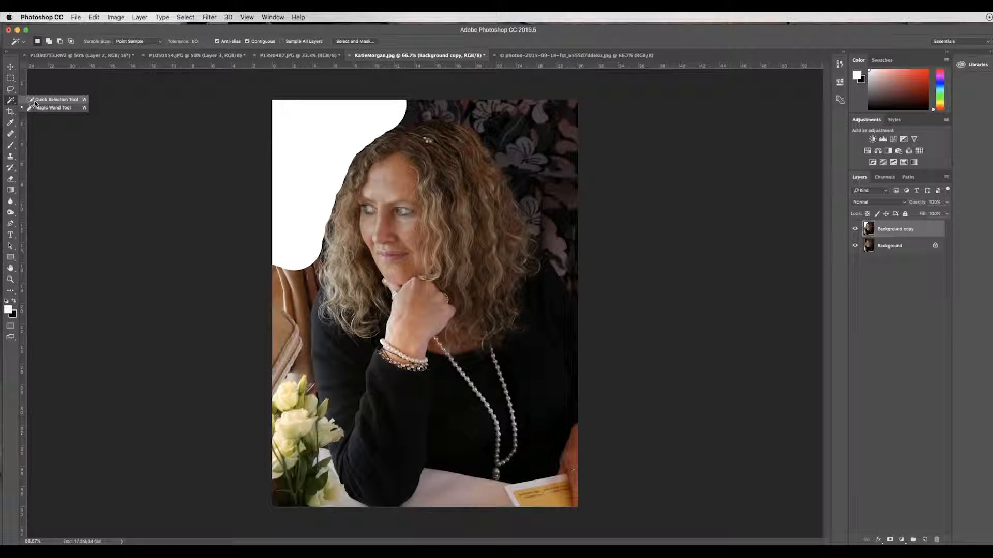
{"action": "left_click", "coordinate": [32, 100]}
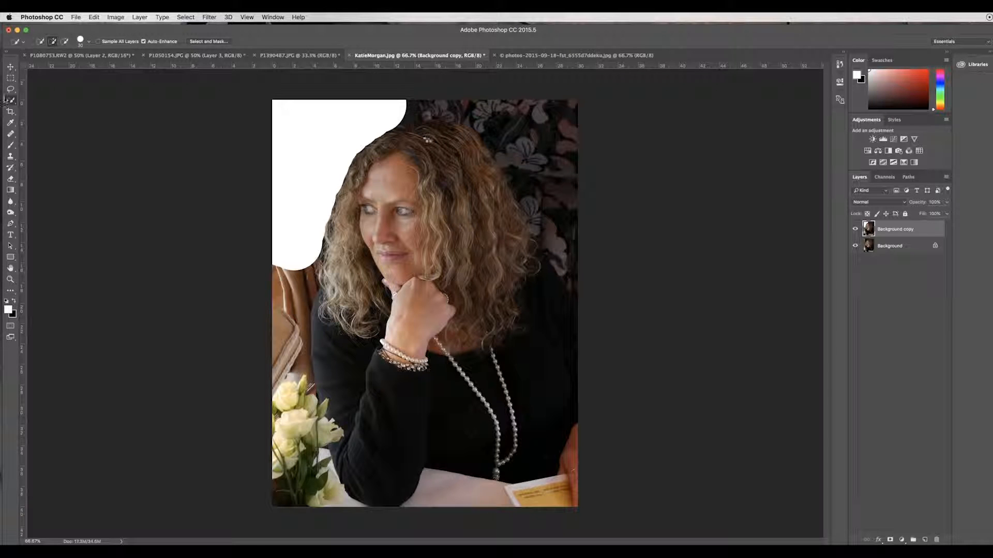
{"action": "left_click", "coordinate": [10, 146]}
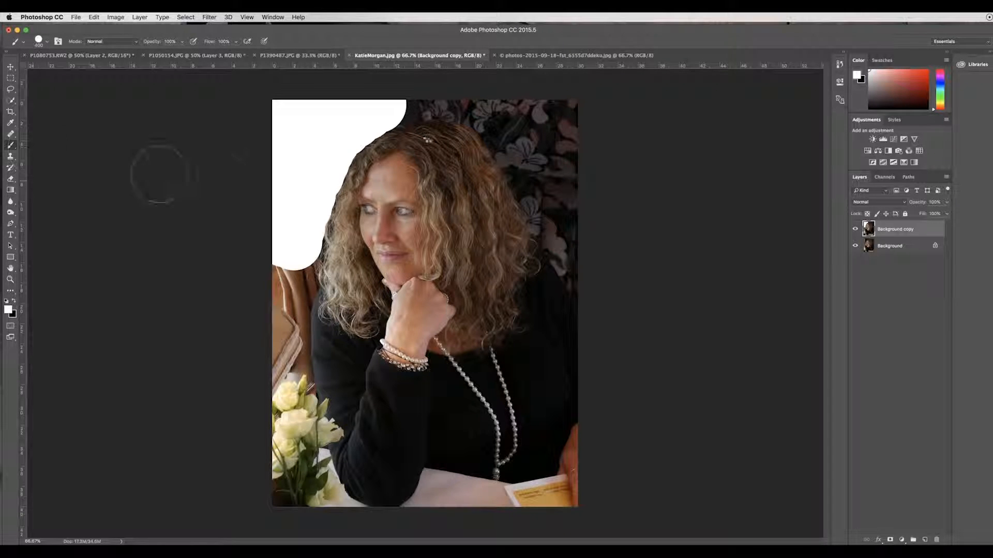
- Paint the chair, left edge, top and right background white with a 175 px brush
{"action": "mouse_move", "coordinate": [295, 229]}
{"action": "left_mouse_down"}
{"action": "mouse_move", "coordinate": [295, 483]}
{"action": "mouse_move", "coordinate": [288, 467]}
{"action": "mouse_move", "coordinate": [315, 479]}
{"action": "mouse_move", "coordinate": [327, 503]}
{"action": "mouse_move", "coordinate": [349, 502]}
{"action": "mouse_move", "coordinate": [339, 519]}
{"action": "left_mouse_up"}
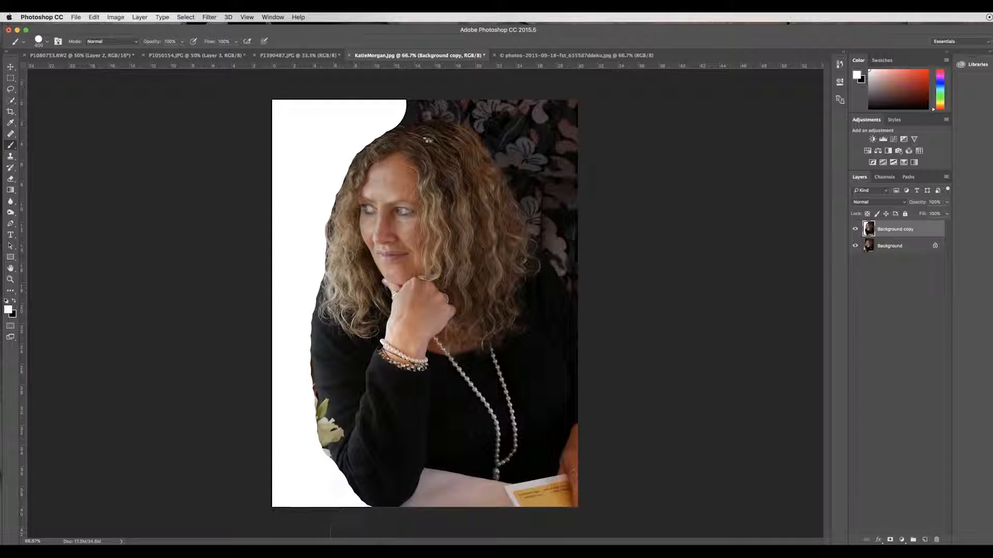
{"action": "key", "text": "bracketleft"}
{"action": "key", "text": "bracketleft"}
{"action": "key", "text": "bracketleft"}
{"action": "key", "text": "bracketleft"}
{"action": "mouse_move", "coordinate": [298, 339]}
{"action": "left_mouse_down"}
{"action": "mouse_move", "coordinate": [316, 458]}
{"action": "mouse_move", "coordinate": [333, 493]}
{"action": "left_mouse_up"}
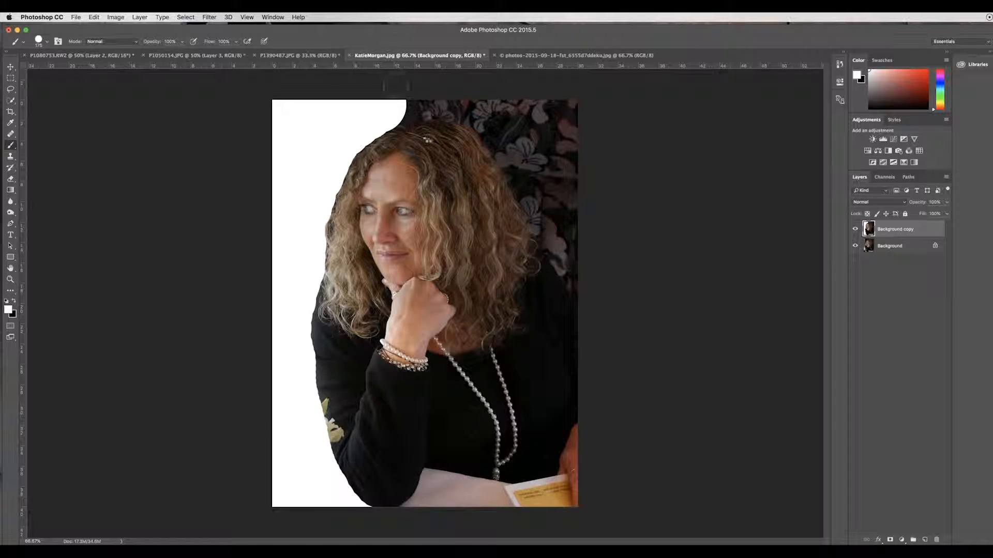
{"action": "mouse_move", "coordinate": [402, 107]}
{"action": "left_mouse_down"}
{"action": "mouse_move", "coordinate": [460, 110]}
{"action": "mouse_move", "coordinate": [510, 136]}
{"action": "mouse_move", "coordinate": [468, 113]}
{"action": "mouse_move", "coordinate": [497, 136]}
{"action": "mouse_move", "coordinate": [489, 130]}
{"action": "mouse_move", "coordinate": [579, 296]}
{"action": "left_mouse_up"}
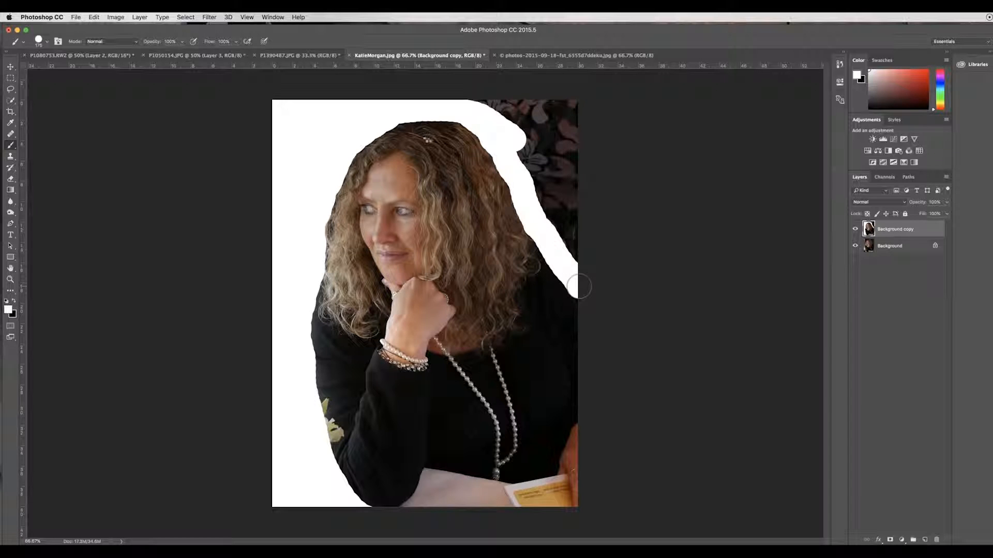
{"action": "mouse_move", "coordinate": [483, 103]}
{"action": "left_mouse_down"}
{"action": "mouse_move", "coordinate": [610, 110]}
{"action": "mouse_move", "coordinate": [601, 102]}
{"action": "mouse_move", "coordinate": [581, 147]}
{"action": "mouse_move", "coordinate": [590, 182]}
{"action": "mouse_move", "coordinate": [569, 188]}
{"action": "mouse_move", "coordinate": [556, 132]}
{"action": "mouse_move", "coordinate": [545, 147]}
{"action": "mouse_move", "coordinate": [539, 176]}
{"action": "mouse_move", "coordinate": [580, 248]}
{"action": "left_mouse_up"}
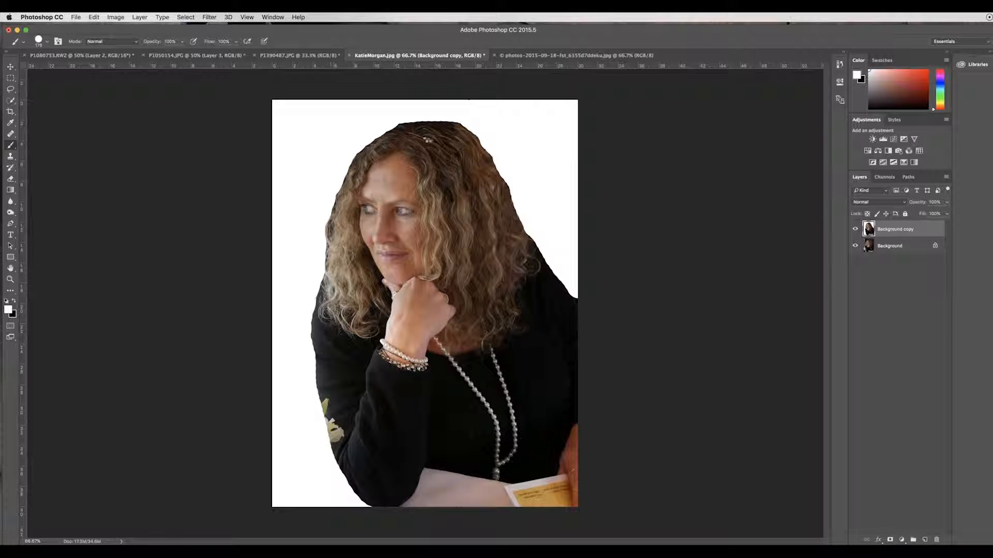
- Magic-wand select the light table area at the bottom, paint it white, and deselect
{"action": "left_click", "coordinate": [15, 100]}
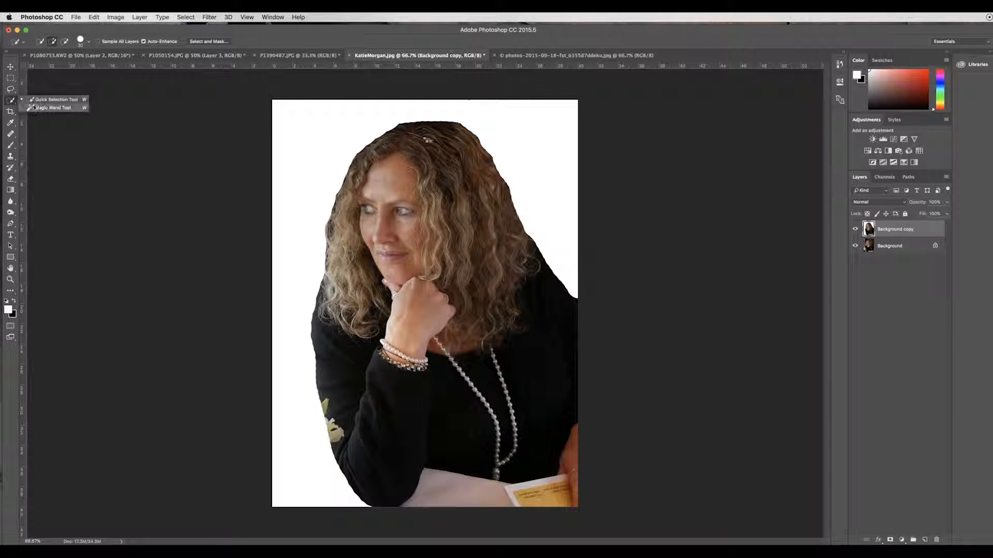
{"action": "left_click", "coordinate": [47, 108]}
{"action": "left_click", "coordinate": [454, 490]}
{"action": "left_click", "coordinate": [11, 145]}
{"action": "mouse_move", "coordinate": [432, 414]}
{"action": "left_mouse_down"}
{"action": "mouse_move", "coordinate": [466, 476]}
{"action": "mouse_move", "coordinate": [408, 492]}
{"action": "left_mouse_up"}
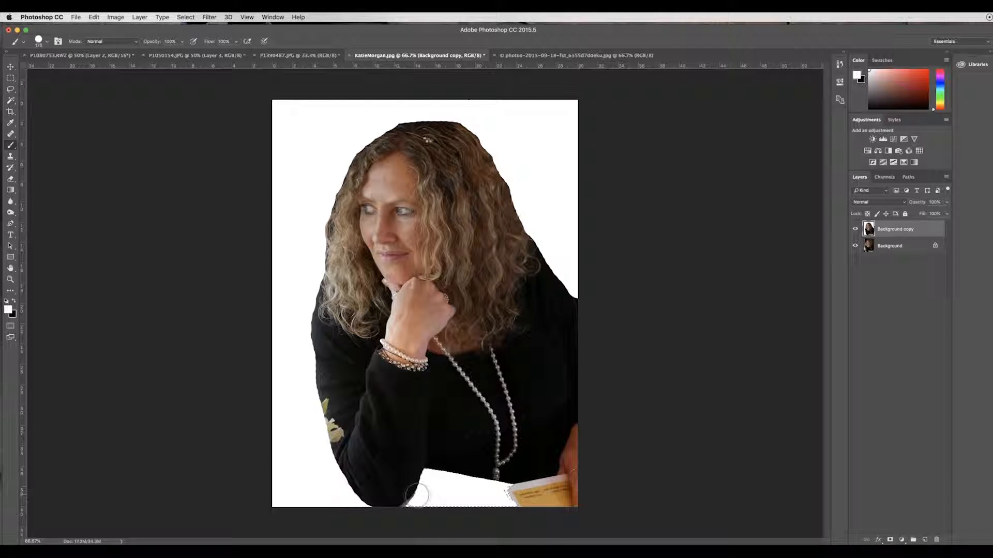
{"action": "key", "text": "super+d"}
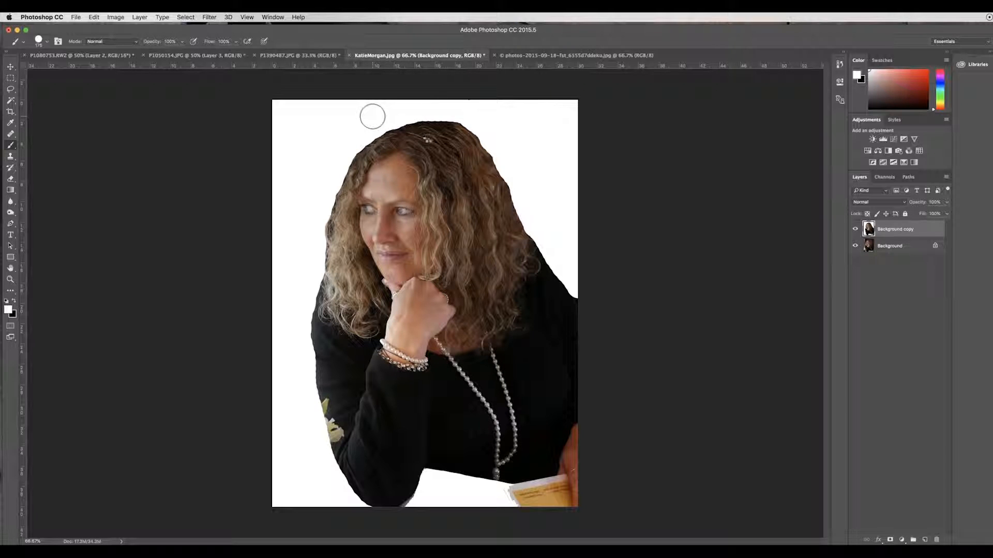
- Apply a Threshold adjustment at level 116 to the Background copy layer
{"action": "left_click", "coordinate": [116, 18]}
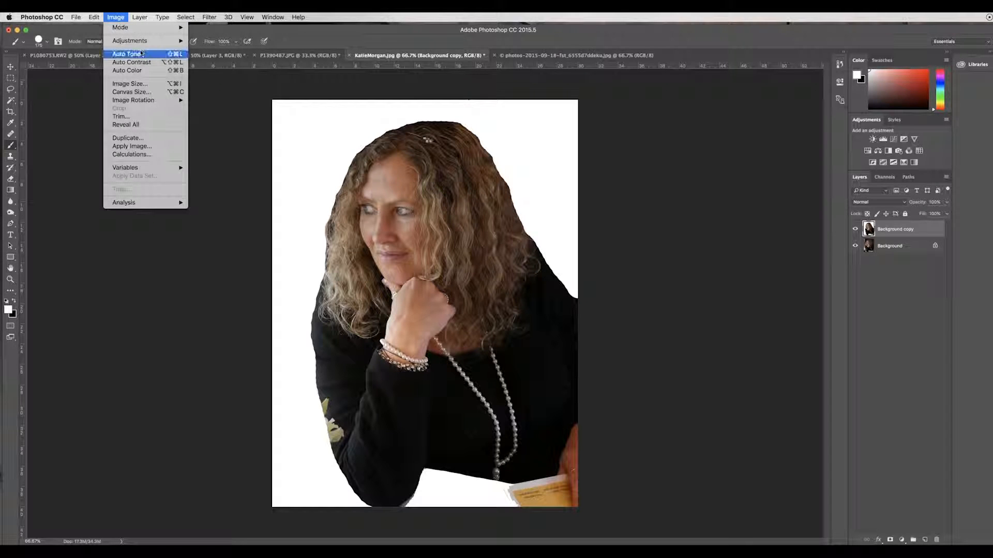
{"action": "mouse_move", "coordinate": [147, 41]}
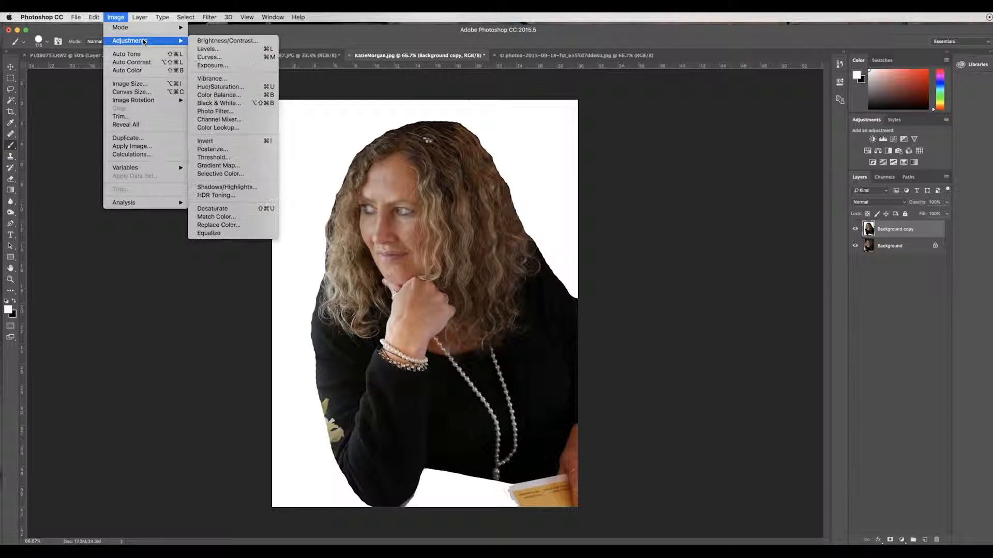
{"action": "left_click", "coordinate": [252, 158]}
{"action": "mouse_move", "coordinate": [651, 321]}
{"action": "left_mouse_down"}
{"action": "mouse_move", "coordinate": [676, 321]}
{"action": "mouse_move", "coordinate": [636, 321]}
{"action": "mouse_move", "coordinate": [647, 319]}
{"action": "left_mouse_up"}
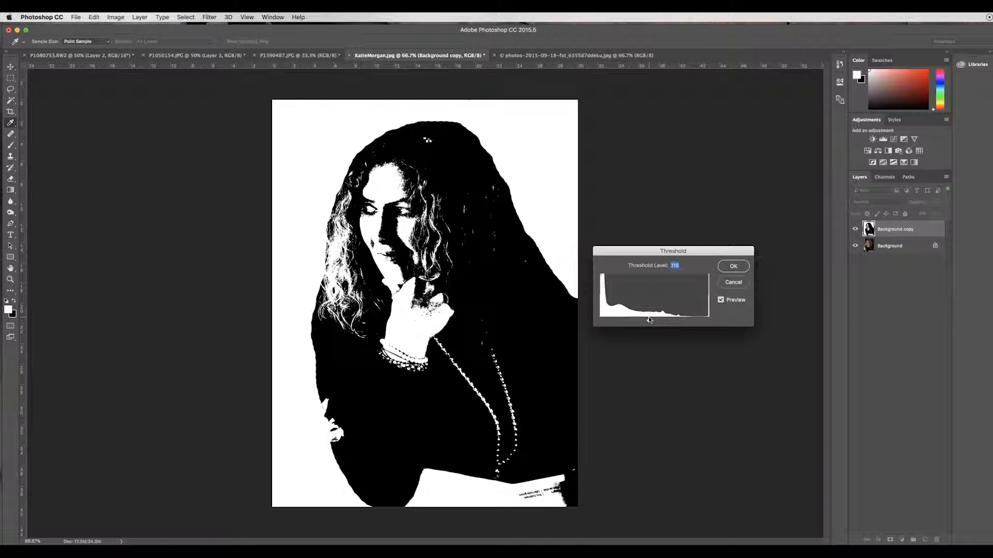
{"action": "left_click", "coordinate": [735, 267]}
{"action": "key", "text": "b"}
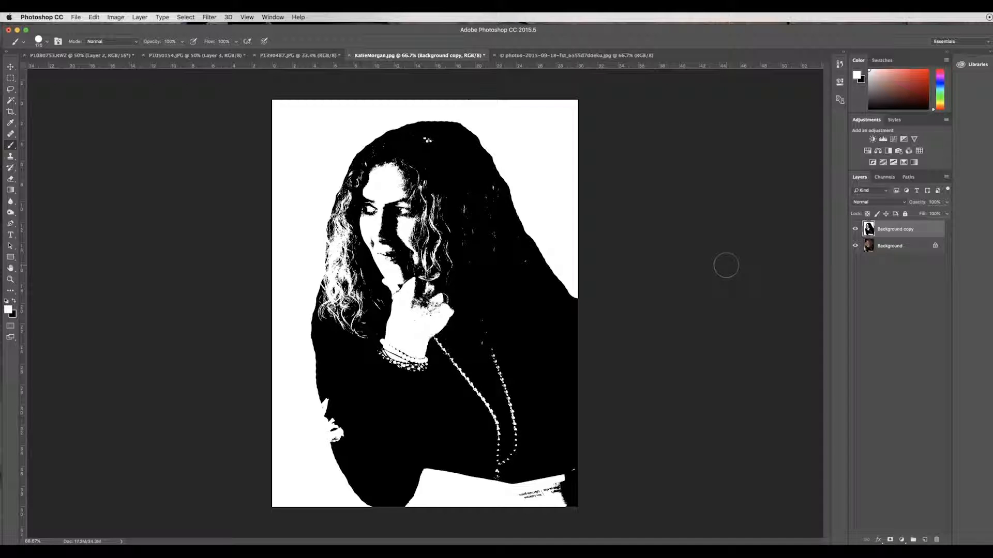
- Switch to the P1390487.JPG collage document, cancelling the Open dialog without opening a file
{"action": "left_click", "coordinate": [287, 57]}
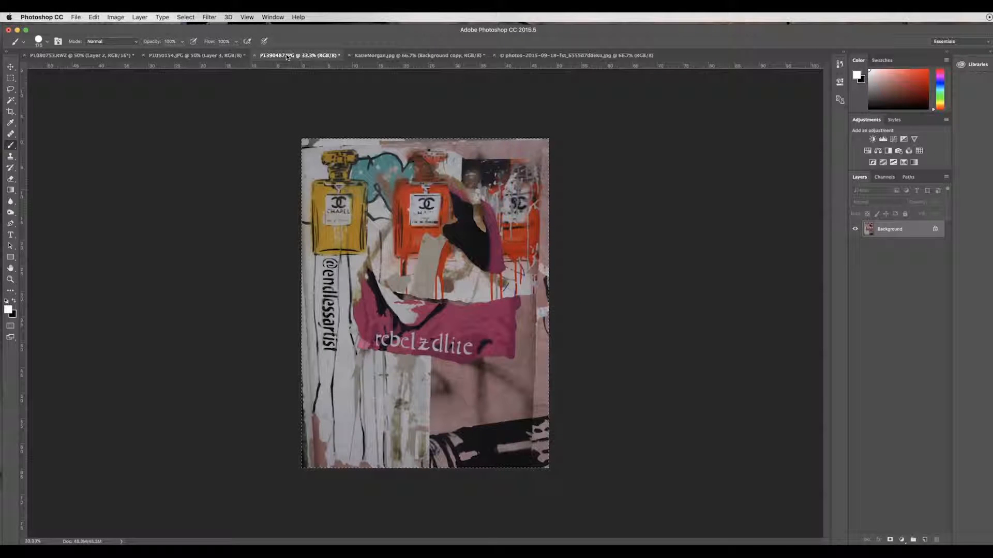
{"action": "left_click", "coordinate": [77, 19]}
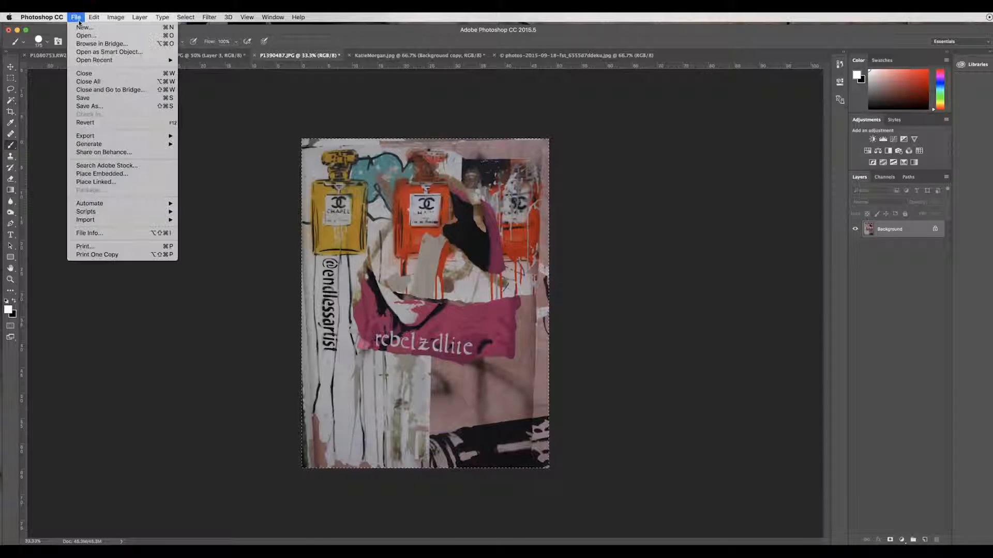
{"action": "left_click", "coordinate": [89, 37]}
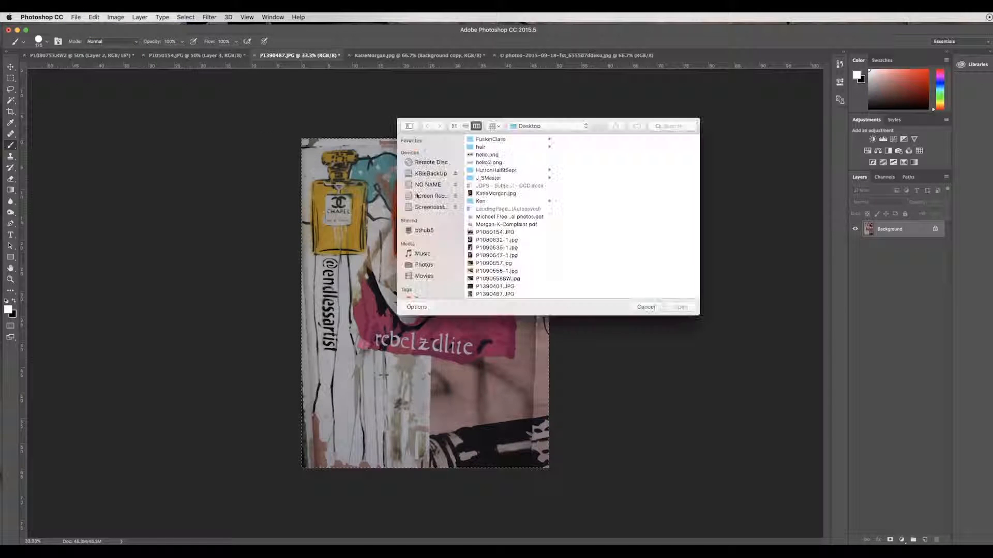
{"action": "left_click", "coordinate": [641, 308]}
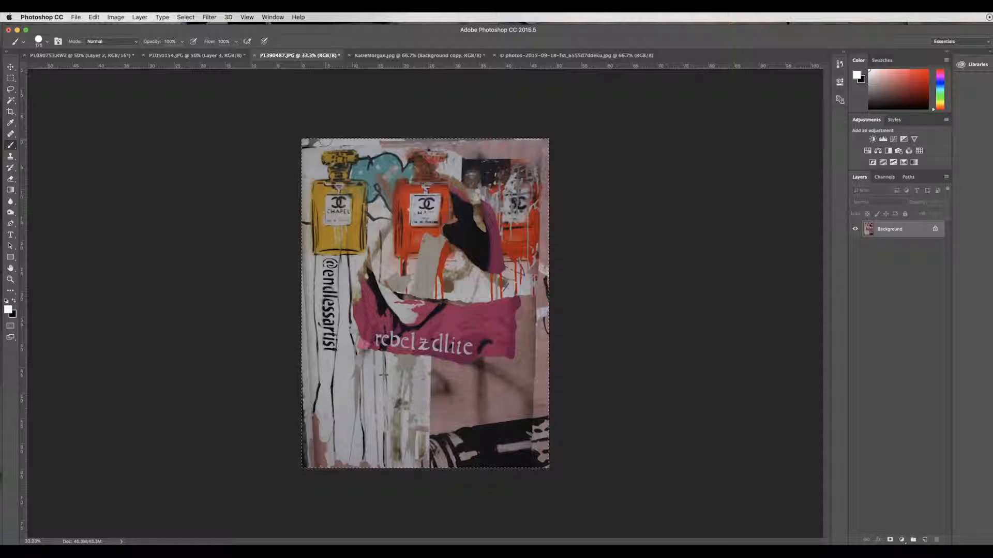
{"action": "key", "text": "super+d"}
{"action": "left_click", "coordinate": [11, 78]}
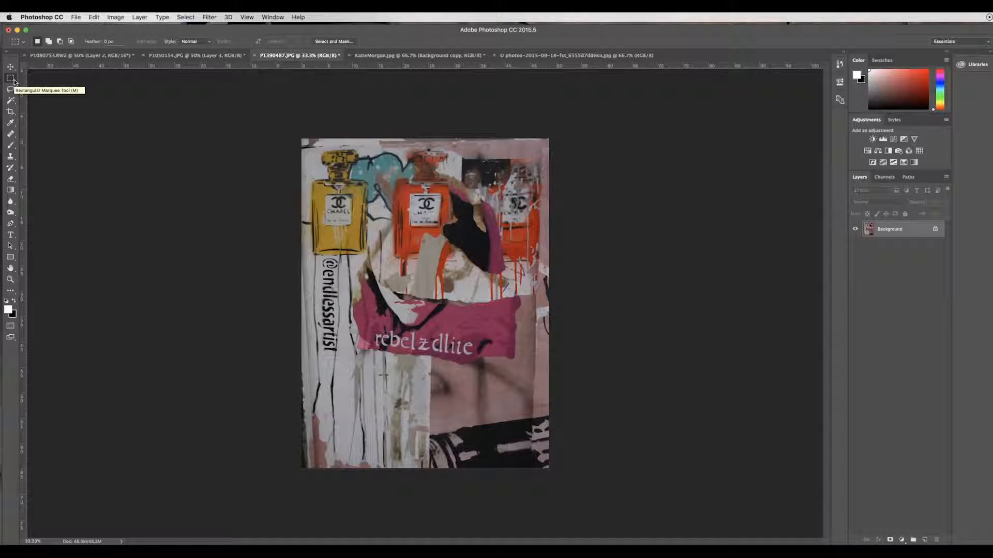
{"action": "left_click_drag", "start_coordinate": [300, 138], "coordinate": [549, 467]}
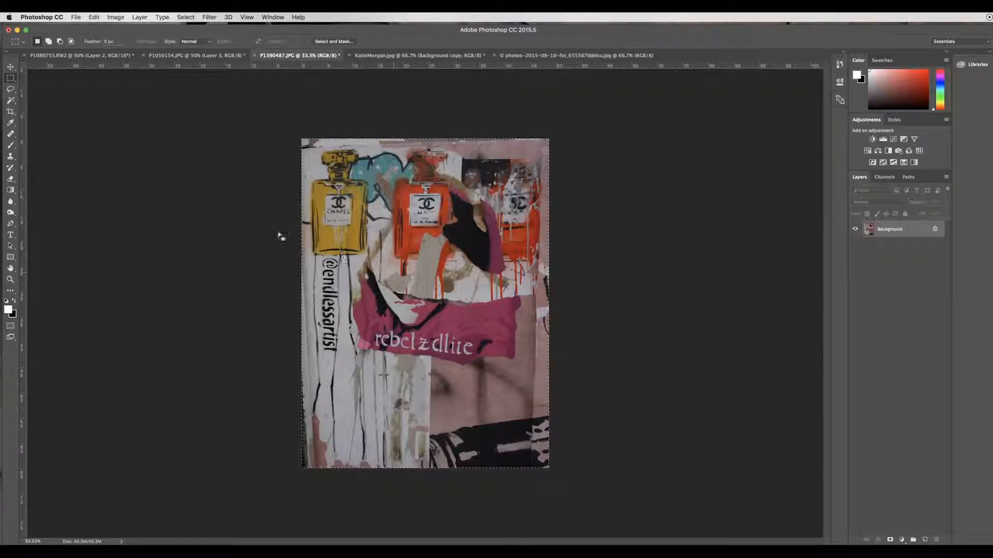
{"action": "left_click", "coordinate": [93, 17]}
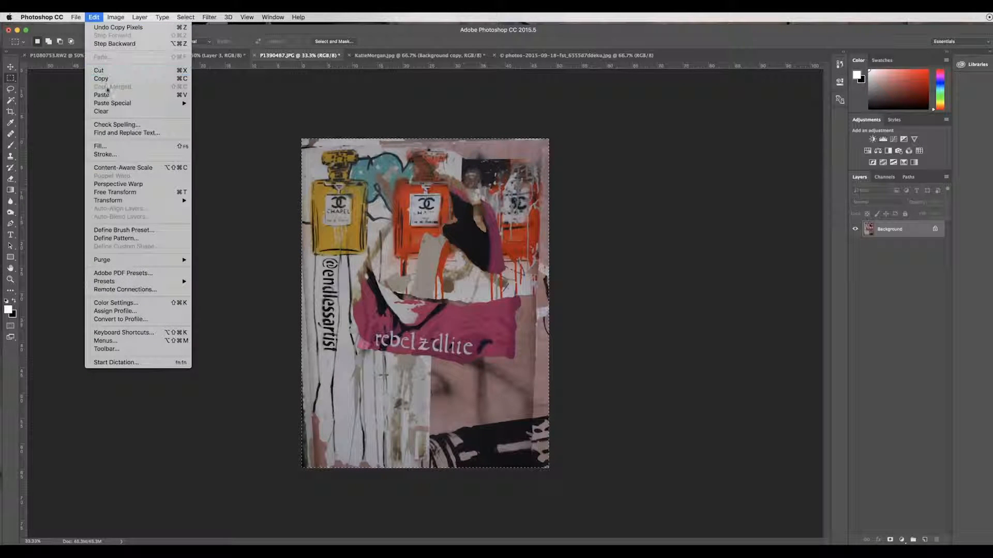
{"action": "left_click", "coordinate": [94, 18]}
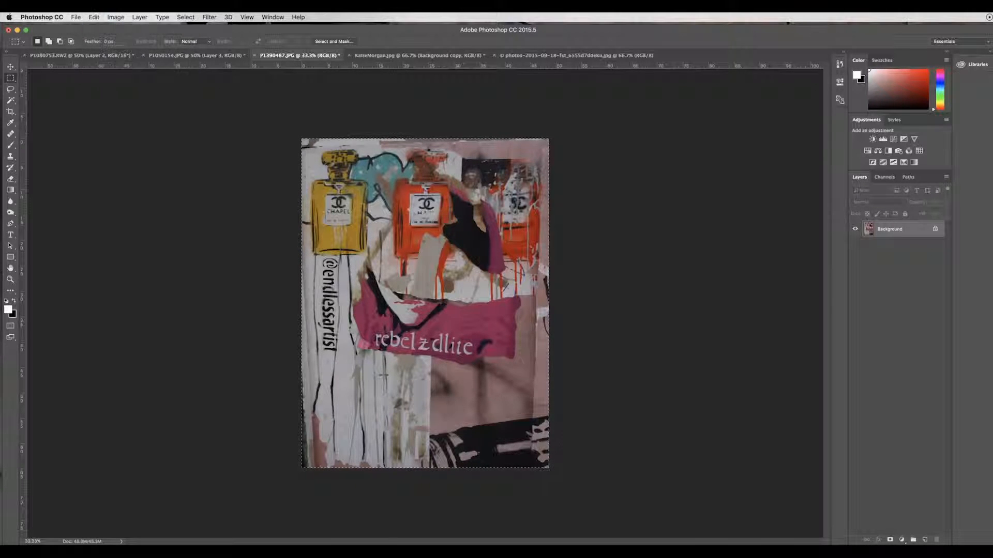
{"action": "left_click", "coordinate": [398, 57]}
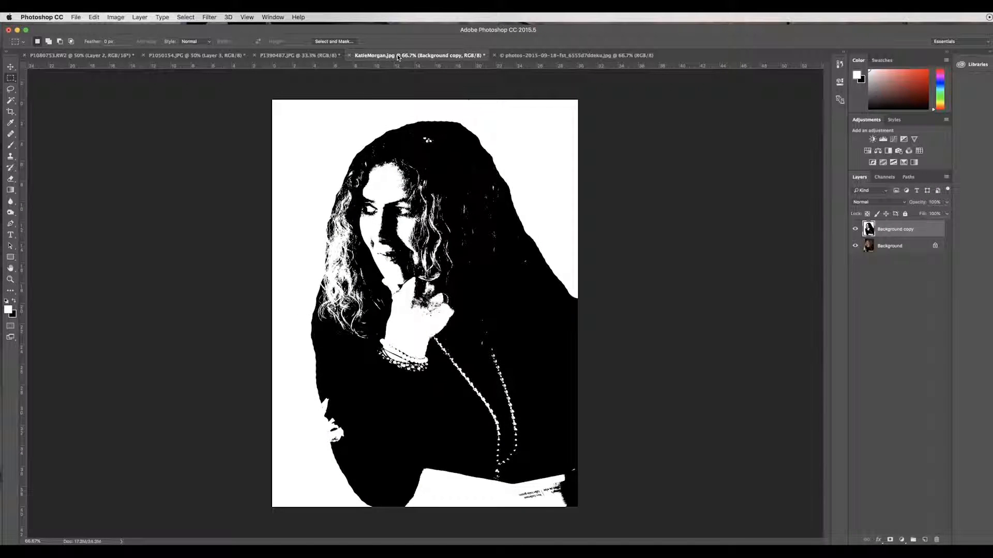
- Paste the collage as Layer 1 and move Background copy above it, keeping it selected
{"action": "key", "text": "super+v"}
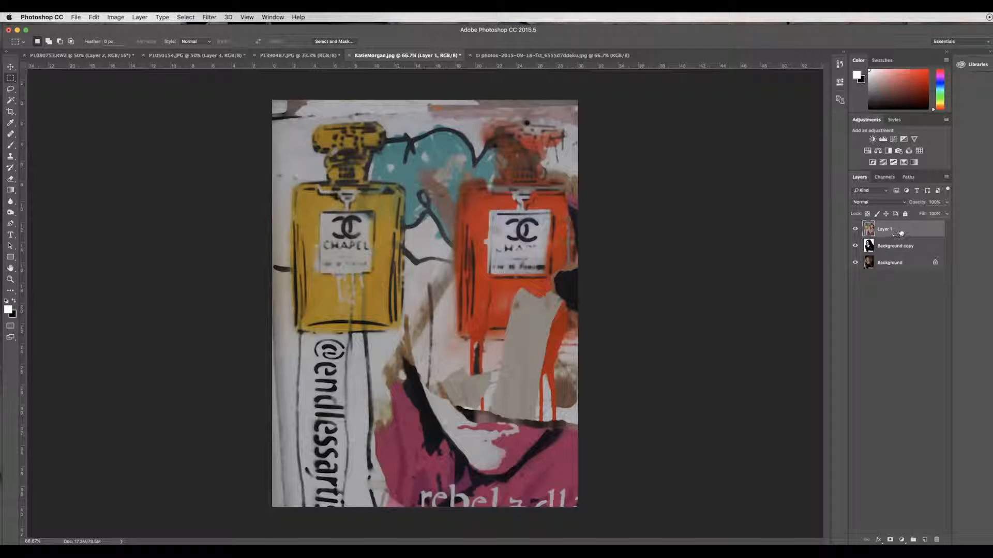
{"action": "left_click_drag", "start_coordinate": [899, 240], "coordinate": [900, 253]}
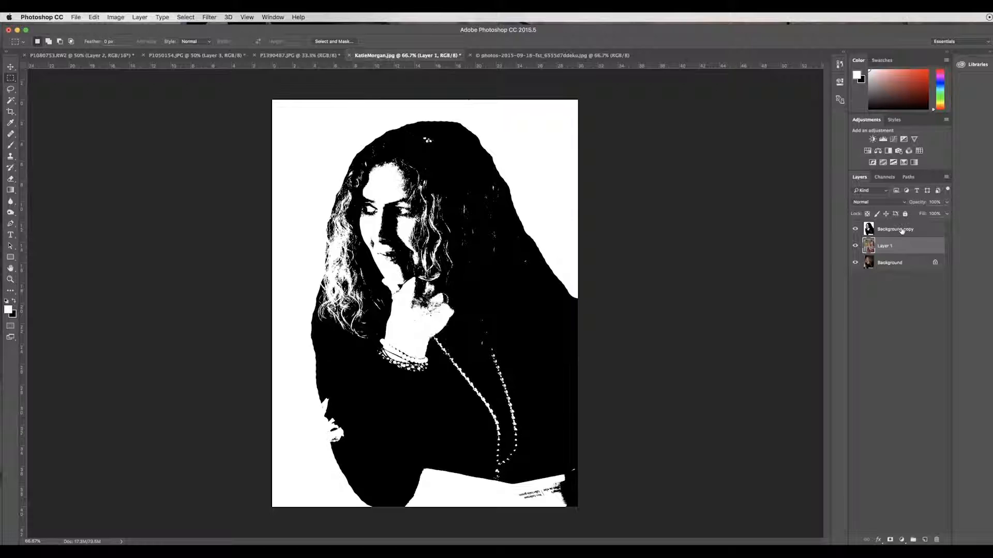
{"action": "left_click", "coordinate": [901, 230]}
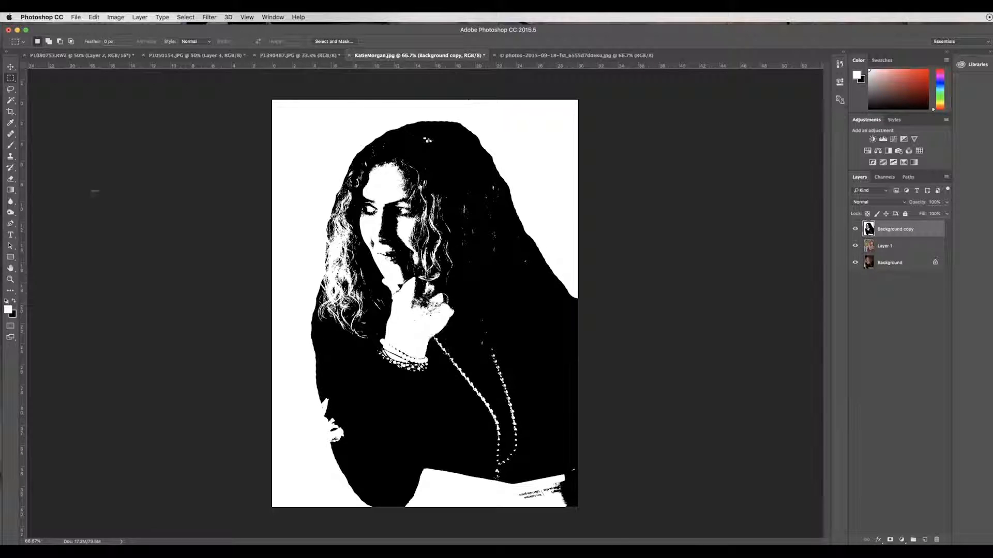
- Clone-stamp over the white sleeve notch and left-edge specks with a 100% hard brush
{"action": "left_click", "coordinate": [11, 157]}
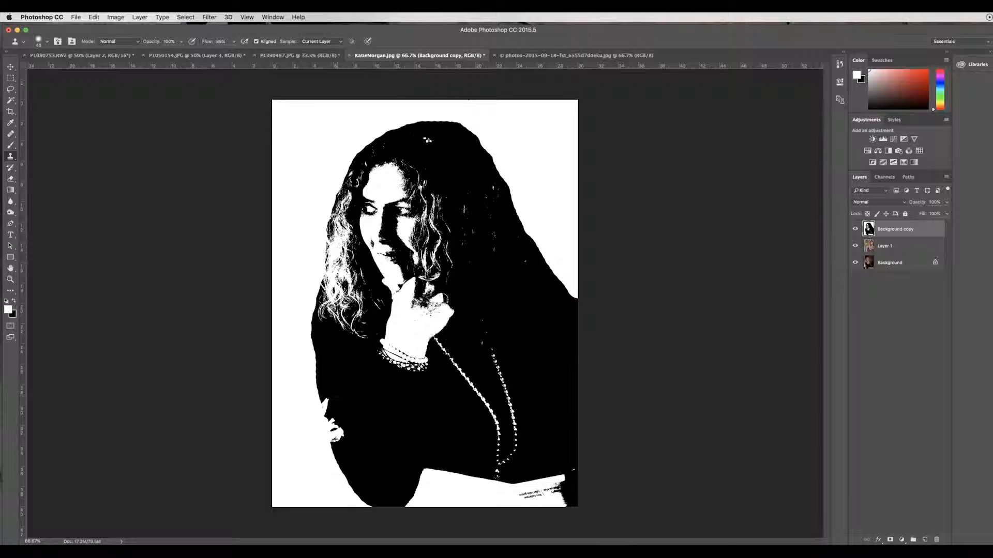
{"action": "left_click_drag", "start_coordinate": [329, 397], "coordinate": [325, 407]}
{"action": "left_click", "coordinate": [47, 42]}
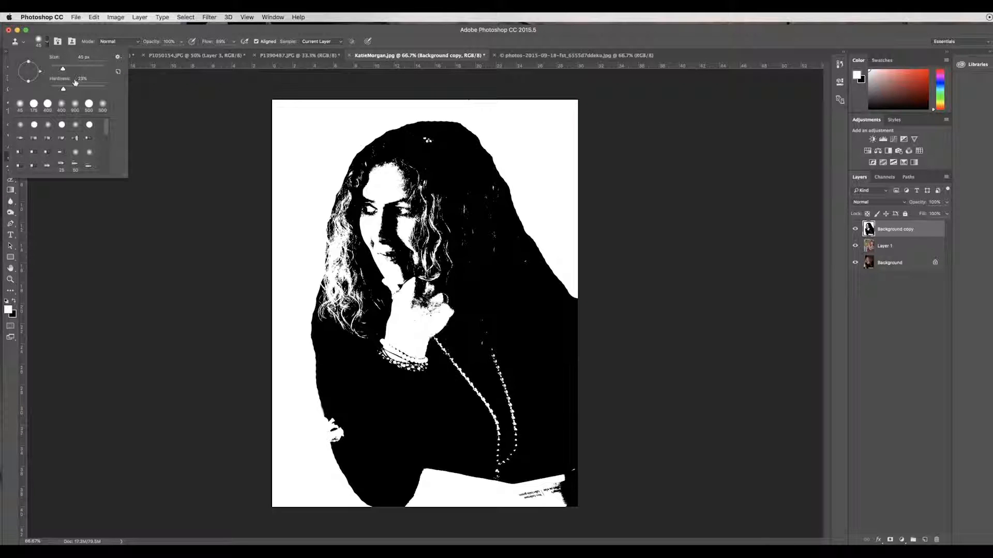
{"action": "left_click_drag", "start_coordinate": [66, 90], "coordinate": [114, 90]}
{"action": "left_click", "coordinate": [342, 398]}
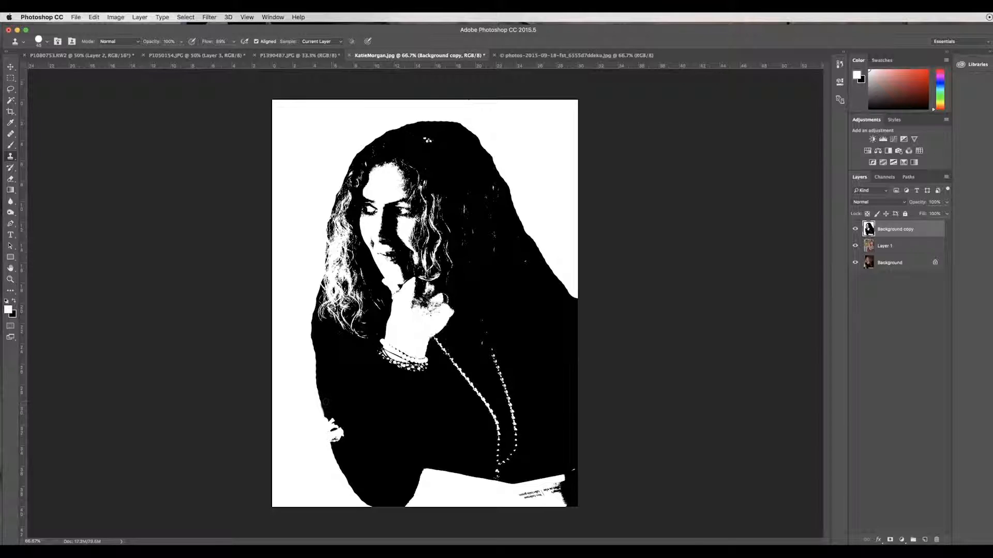
{"action": "mouse_move", "coordinate": [341, 414]}
{"action": "left_mouse_down"}
{"action": "mouse_move", "coordinate": [343, 435]}
{"action": "mouse_move", "coordinate": [341, 402]}
{"action": "mouse_move", "coordinate": [350, 436]}
{"action": "mouse_move", "coordinate": [327, 420]}
{"action": "left_mouse_up"}
- With the Move tool, select Layer 1 briefly, then reselect Background copy
{"action": "left_click", "coordinate": [12, 67]}
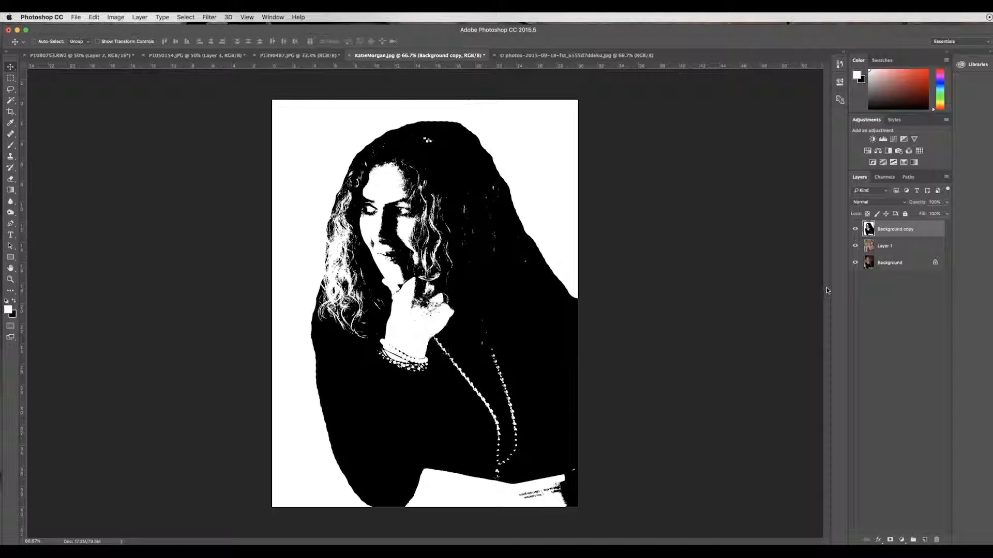
{"action": "left_click", "coordinate": [904, 246]}
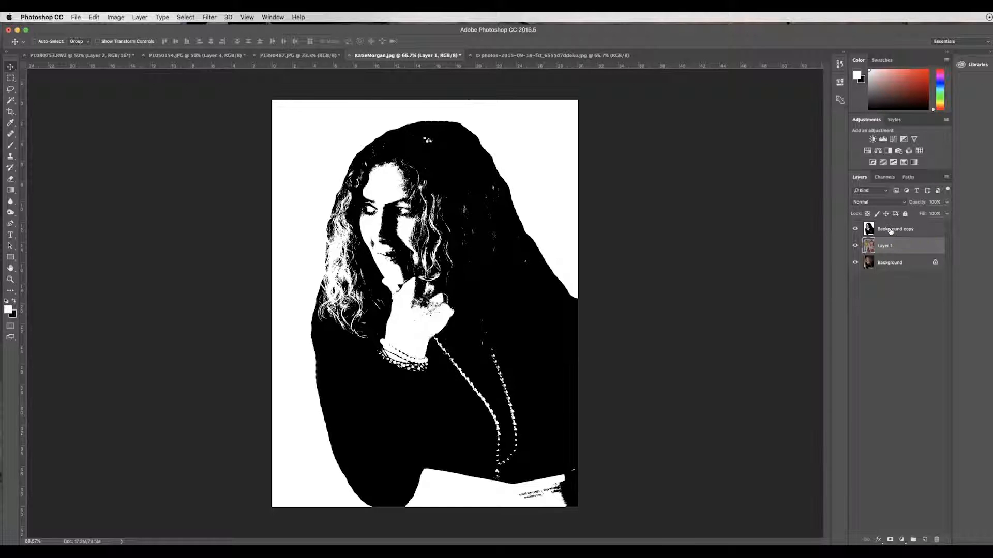
{"action": "left_click", "coordinate": [890, 231]}
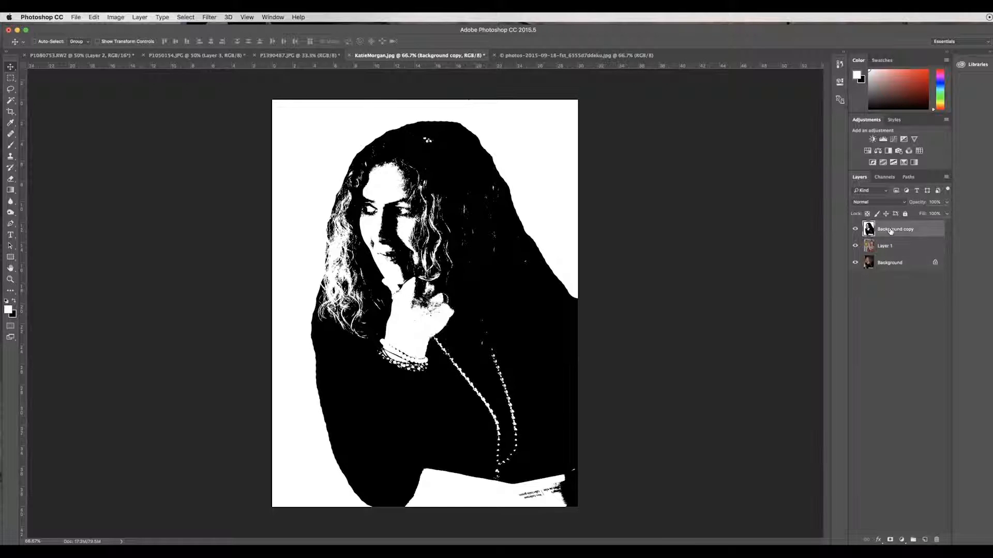
- Set Background copy to Screen blend mode and choose cyan as the painting colour
{"action": "left_click", "coordinate": [903, 204]}
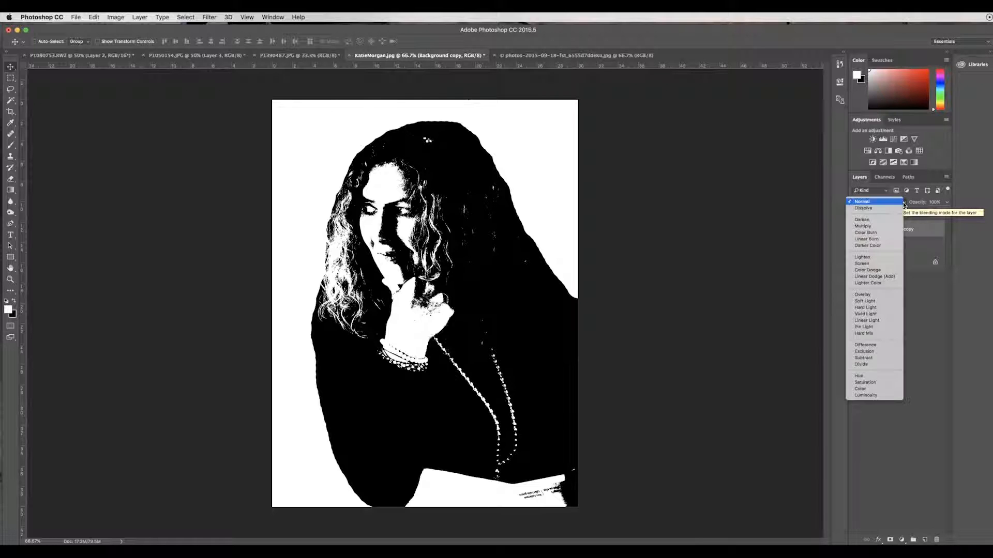
{"action": "left_click", "coordinate": [858, 264]}
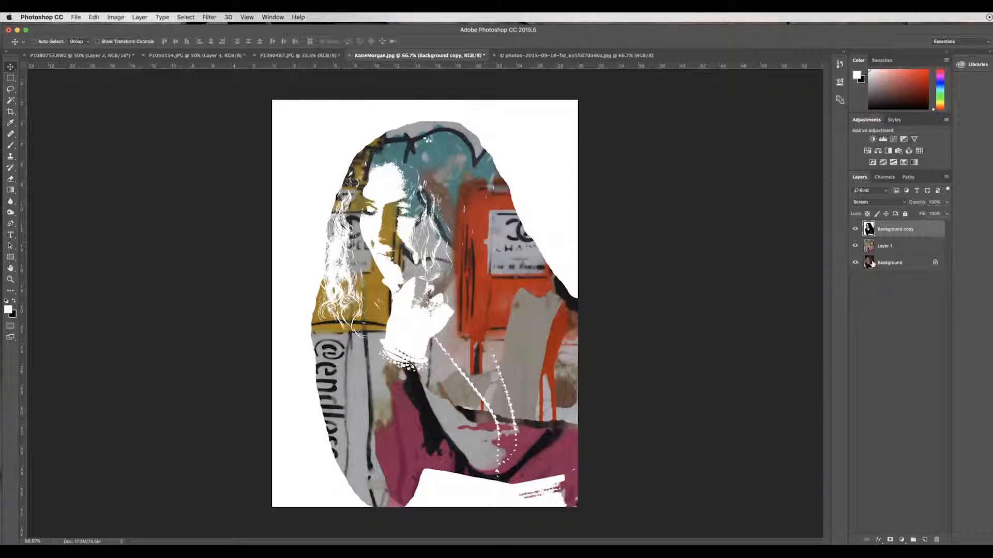
{"action": "left_click", "coordinate": [942, 91]}
{"action": "left_click", "coordinate": [916, 78]}
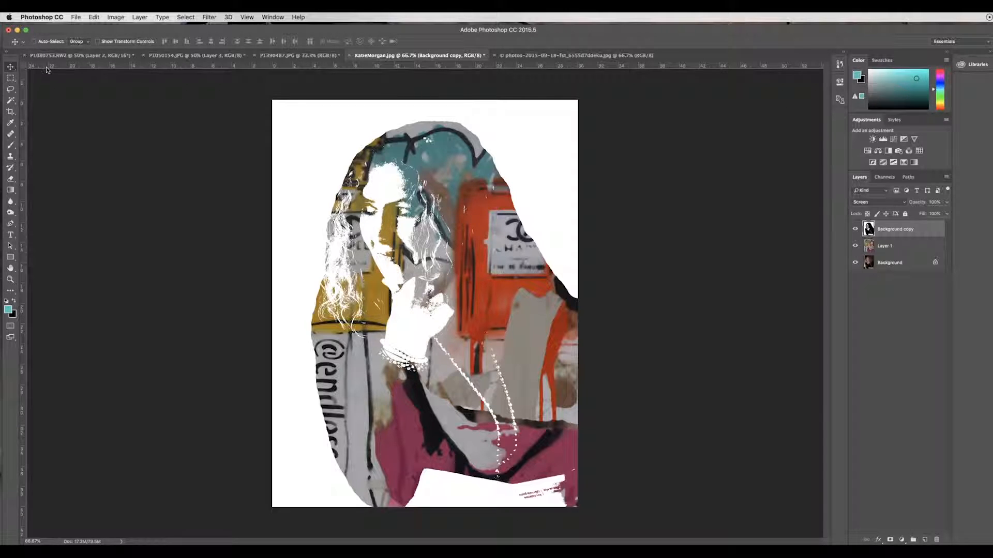
{"action": "left_click", "coordinate": [13, 145]}
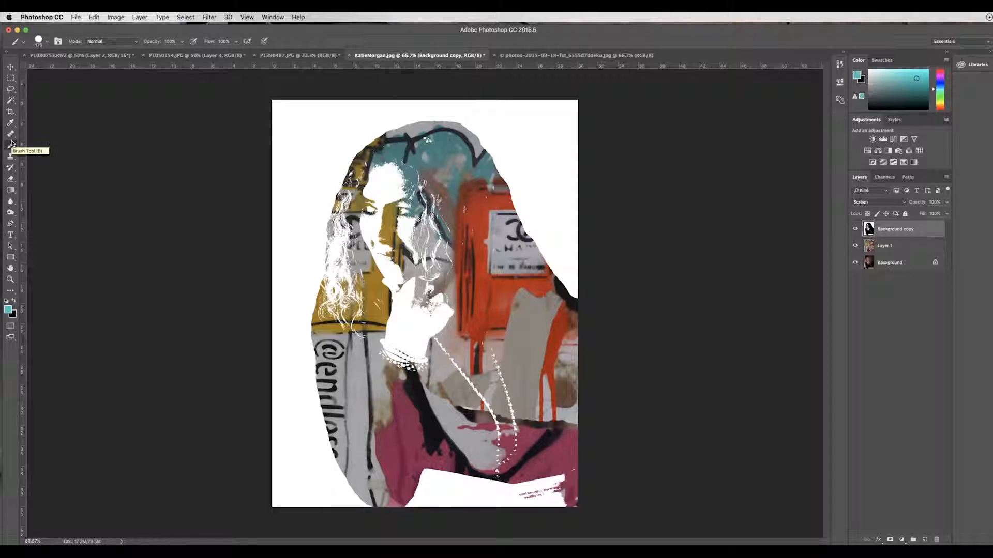
- Soften the brush and dab teal over the face, neck, orange box and figure
{"action": "left_click", "coordinate": [46, 42]}
{"action": "left_click_drag", "start_coordinate": [104, 90], "coordinate": [51, 89]}
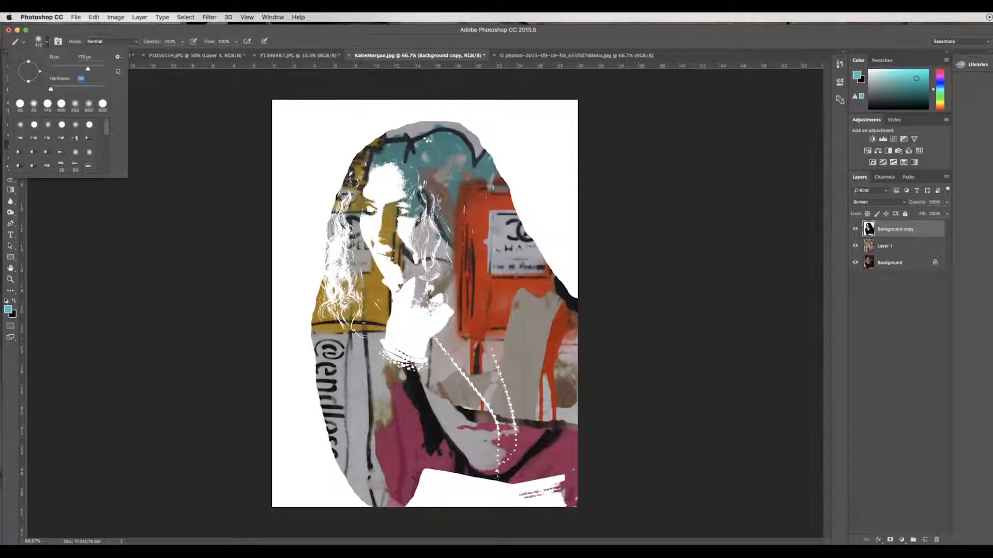
{"action": "left_click", "coordinate": [129, 46]}
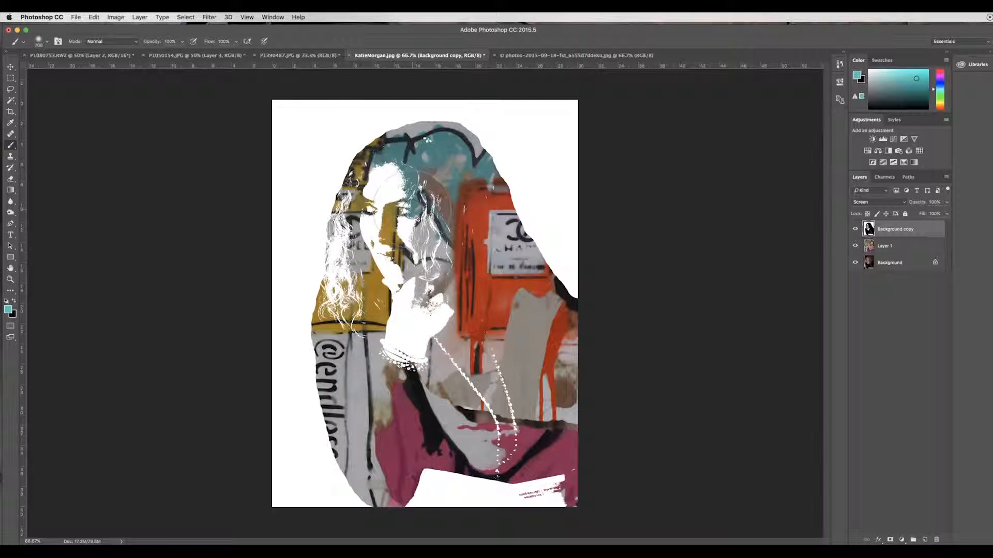
{"action": "left_click", "coordinate": [397, 214]}
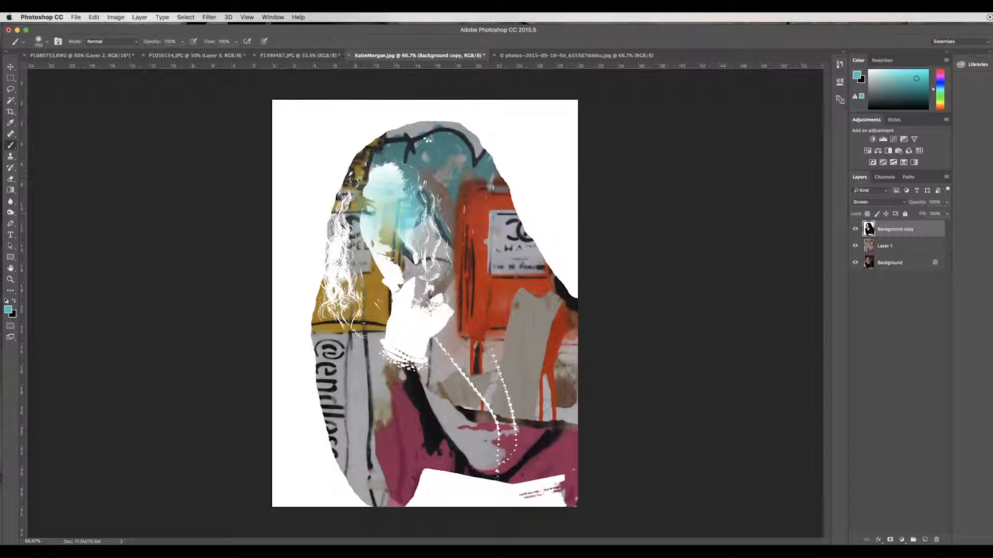
{"action": "left_click", "coordinate": [504, 308]}
{"action": "left_click", "coordinate": [479, 388]}
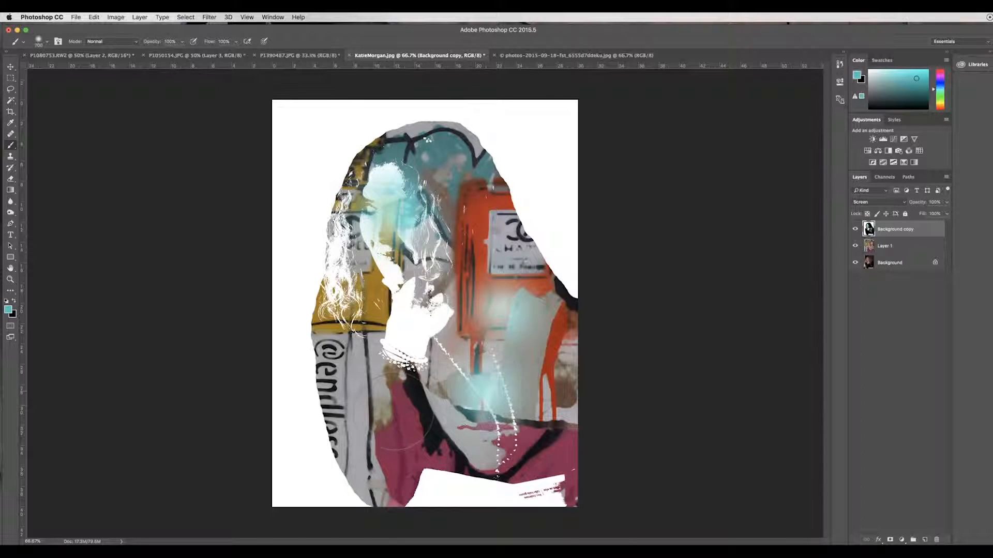
{"action": "left_click", "coordinate": [391, 416]}
{"action": "left_click", "coordinate": [362, 317]}
{"action": "left_click", "coordinate": [413, 266]}
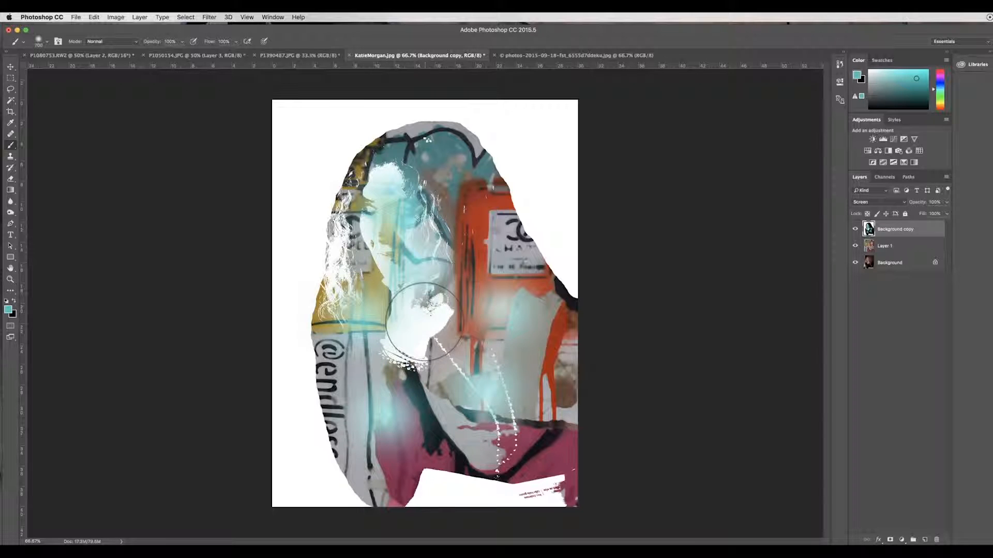
{"action": "left_click", "coordinate": [425, 322]}
{"action": "left_click", "coordinate": [480, 231]}
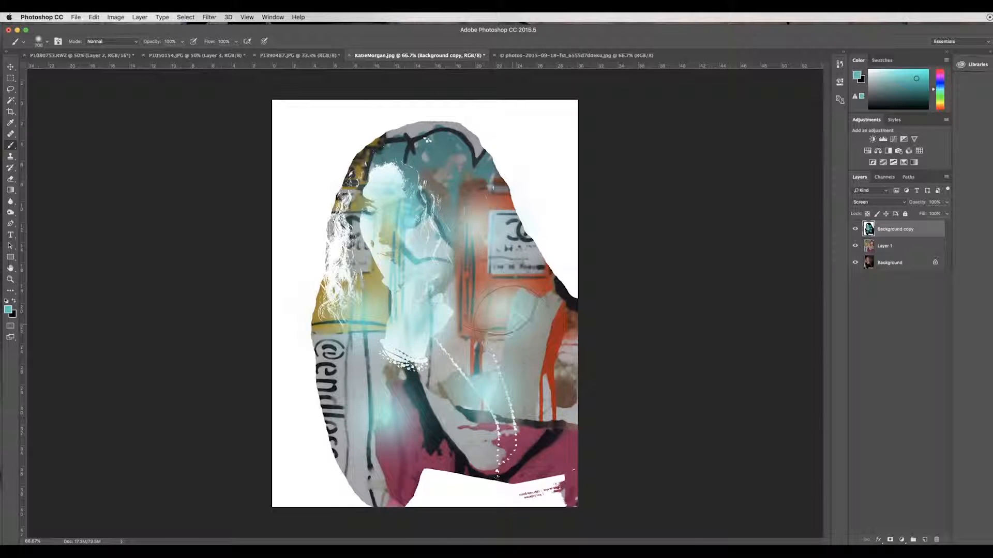
{"action": "left_click", "coordinate": [489, 294]}
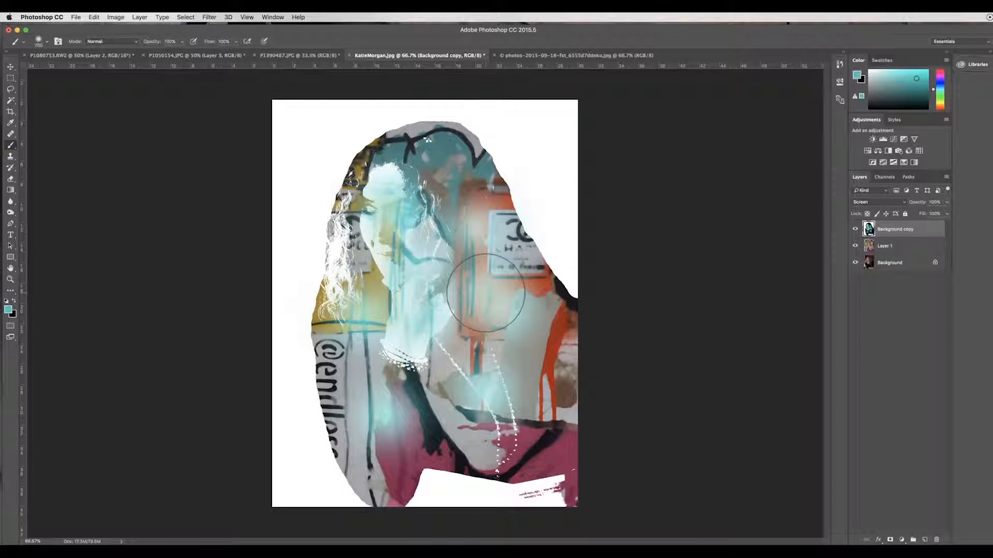
- Switch to magenta and dab it over the face, orange box and beige area
{"action": "left_click", "coordinate": [940, 78]}
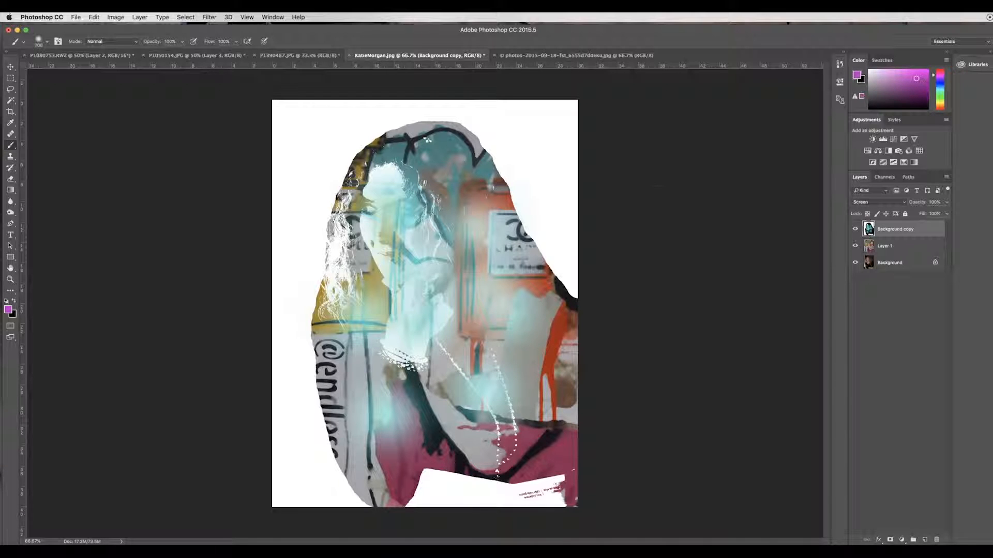
{"action": "left_click", "coordinate": [419, 179]}
{"action": "left_click", "coordinate": [486, 282]}
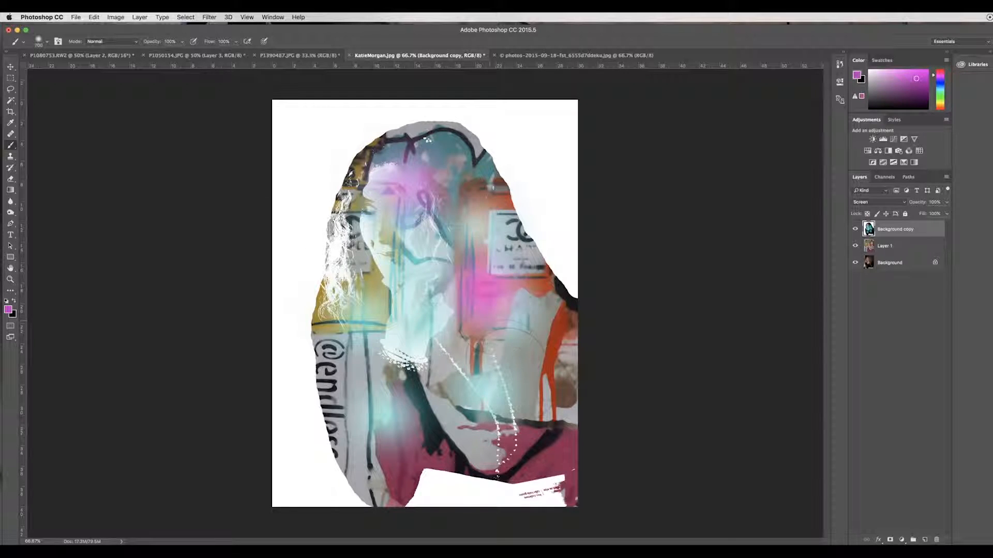
{"action": "left_click", "coordinate": [514, 371]}
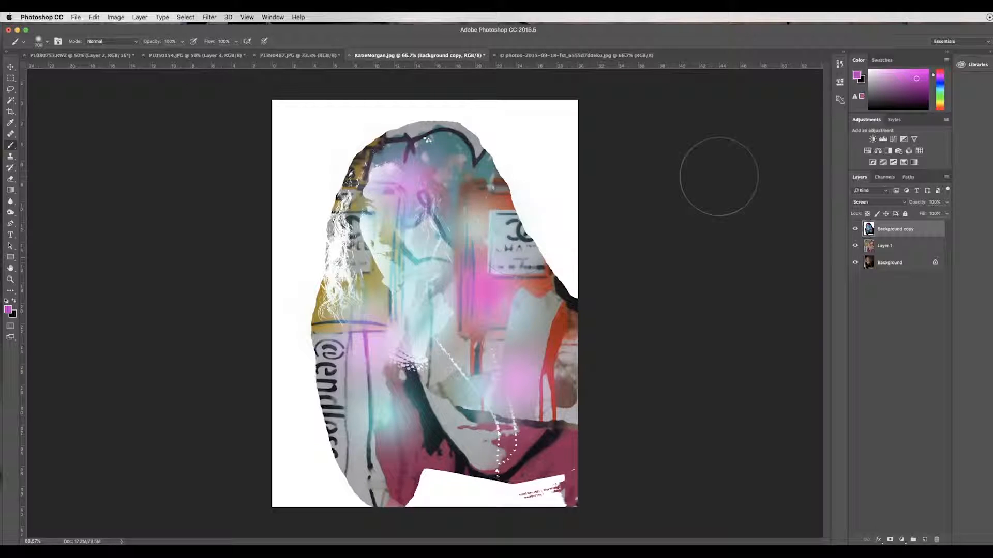
{"action": "left_click", "coordinate": [904, 205]}
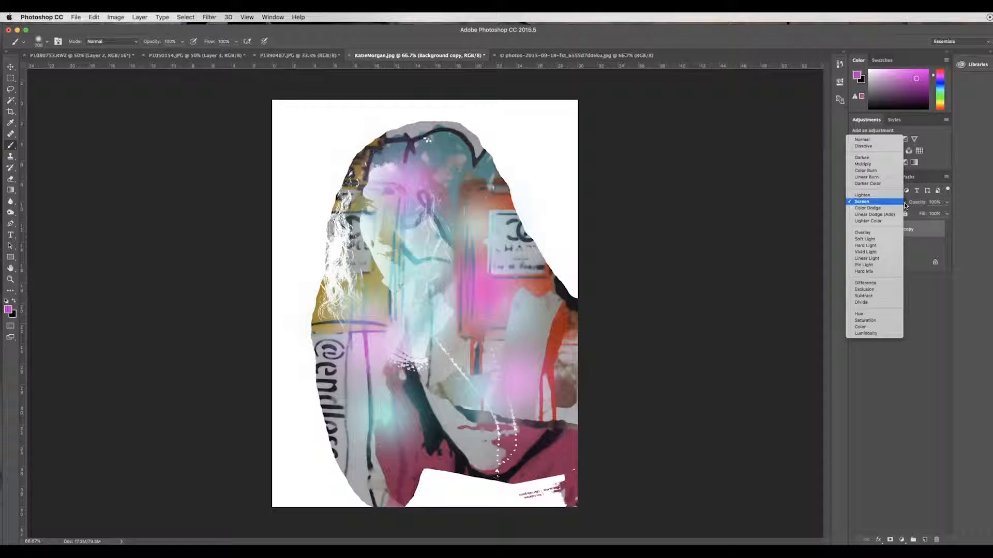
- Try Color Burn on Background copy, then use History to revert to just after Layer Via Copy
{"action": "left_click", "coordinate": [882, 170]}
{"action": "left_click", "coordinate": [947, 214]}
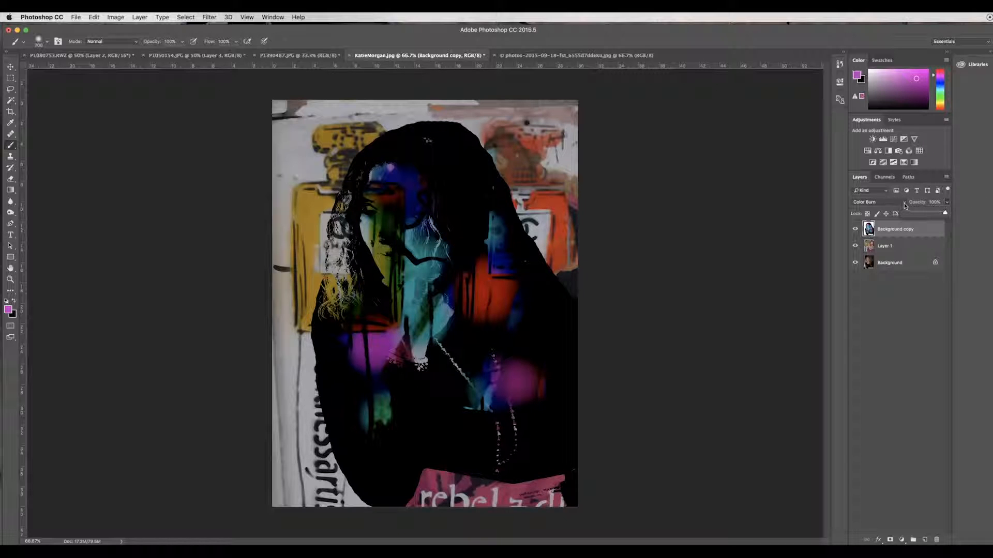
{"action": "left_click", "coordinate": [839, 65]}
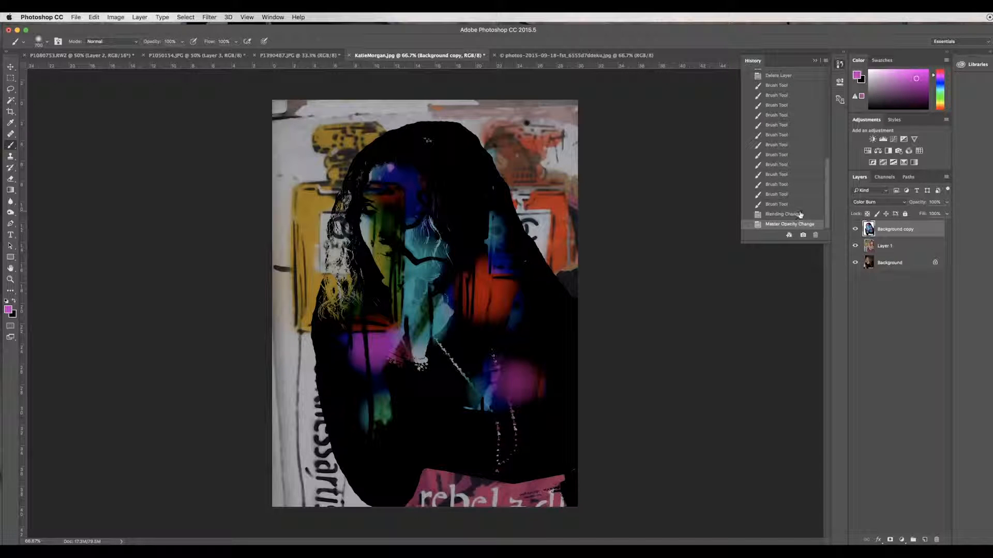
{"action": "left_click", "coordinate": [799, 214]}
{"action": "left_click", "coordinate": [799, 205]}
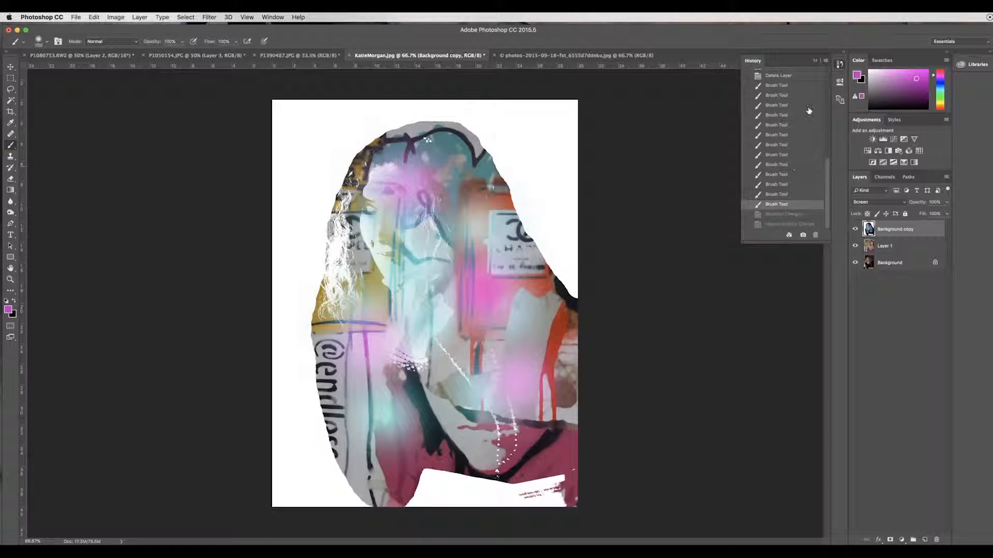
{"action": "left_click_drag", "start_coordinate": [828, 186], "coordinate": [825, 136]}
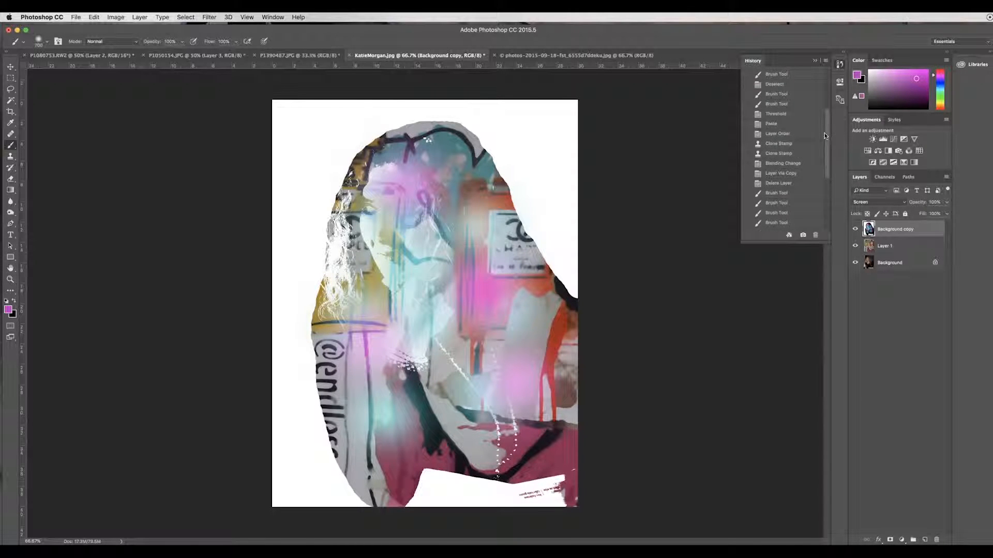
{"action": "left_click", "coordinate": [794, 175]}
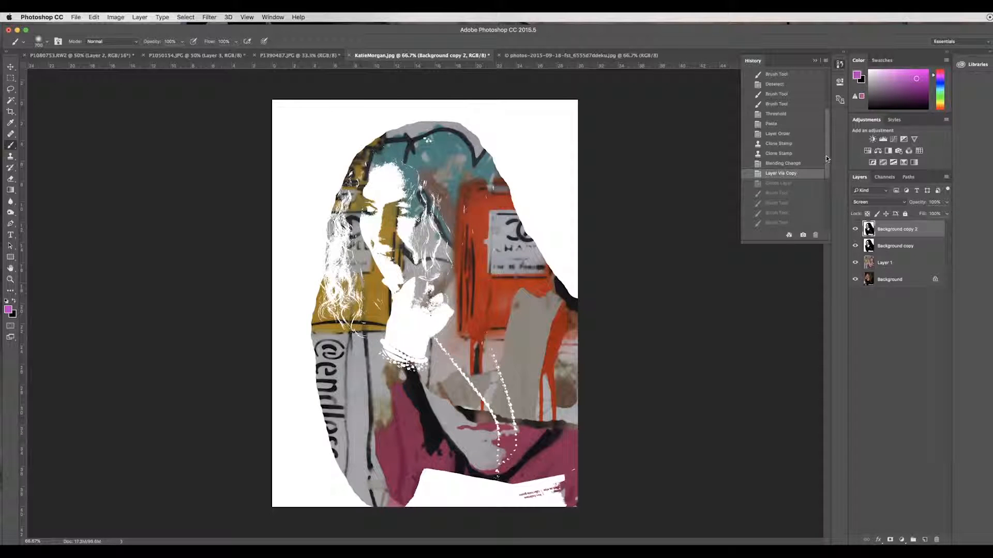
{"action": "left_click_drag", "start_coordinate": [827, 157], "coordinate": [827, 151]}
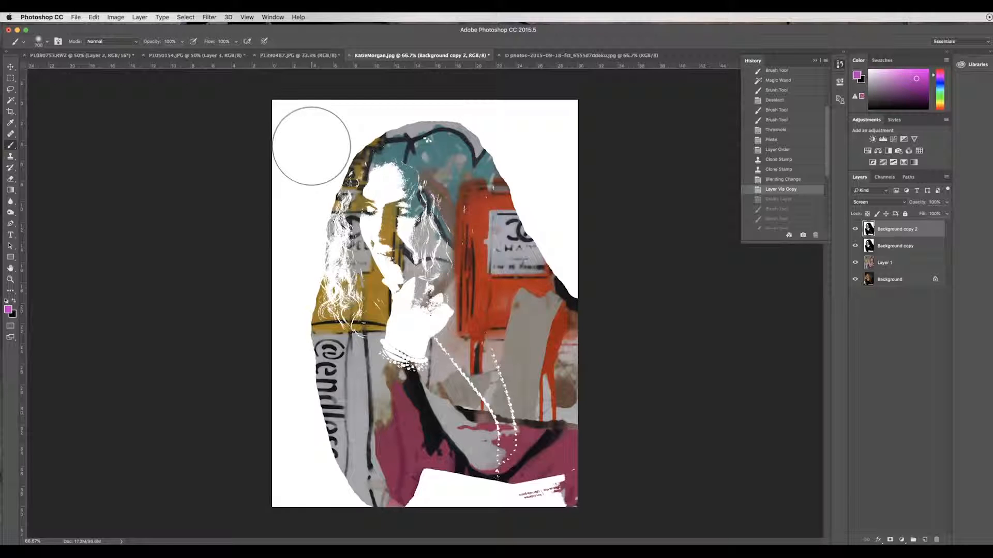
{"action": "left_click", "coordinate": [528, 57]}
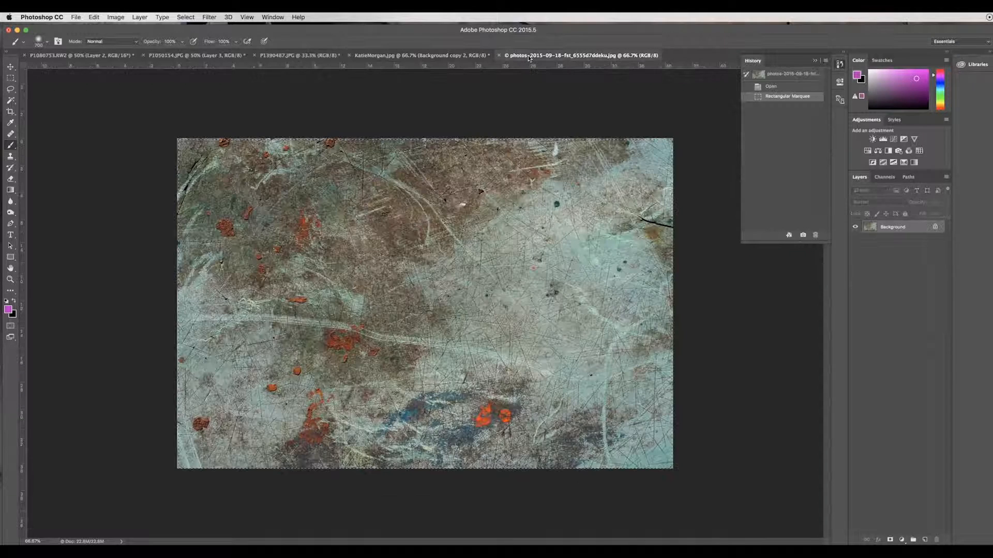
{"action": "left_click", "coordinate": [407, 56]}
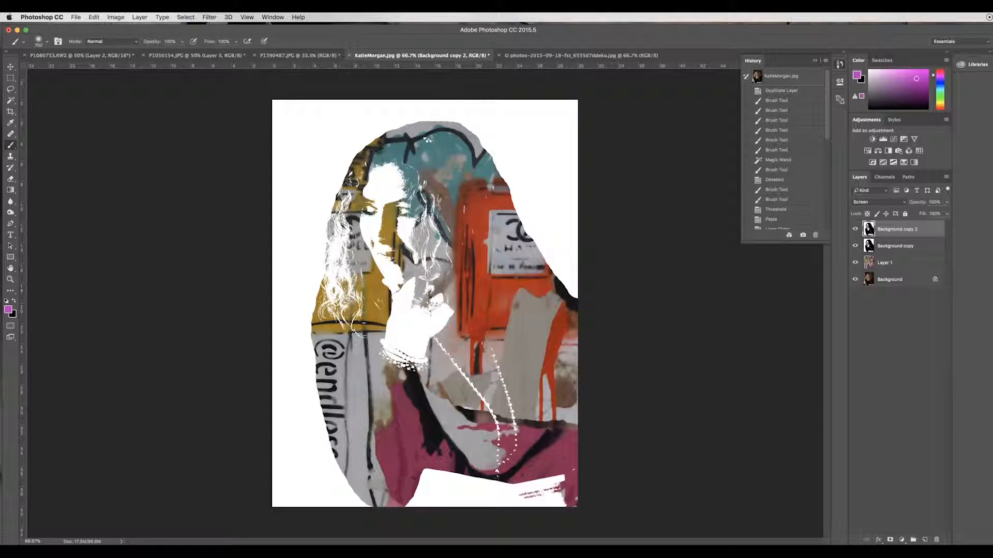
{"action": "key", "text": "super+Tab"}
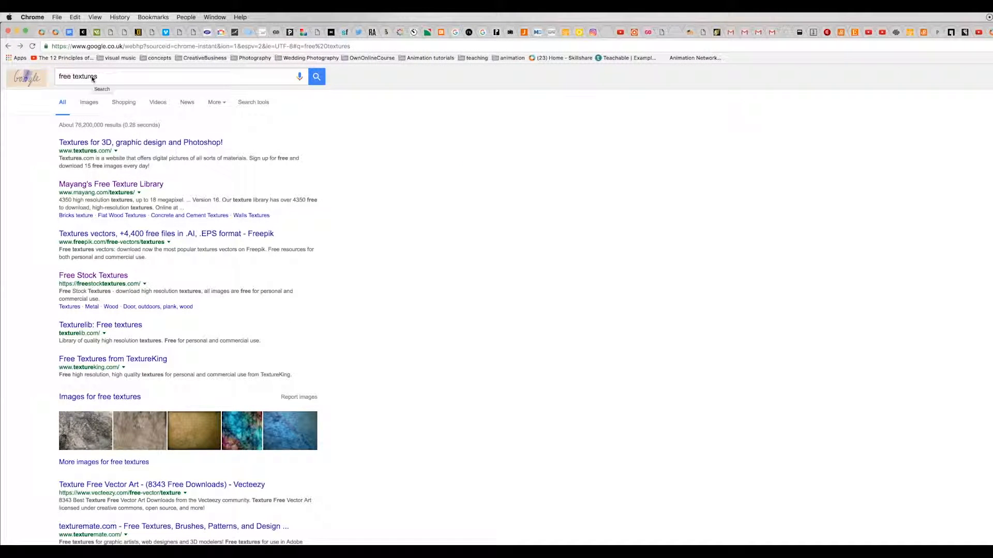
- Search Free Stock Textures for 'scratched glass'
{"action": "left_click", "coordinate": [100, 276]}
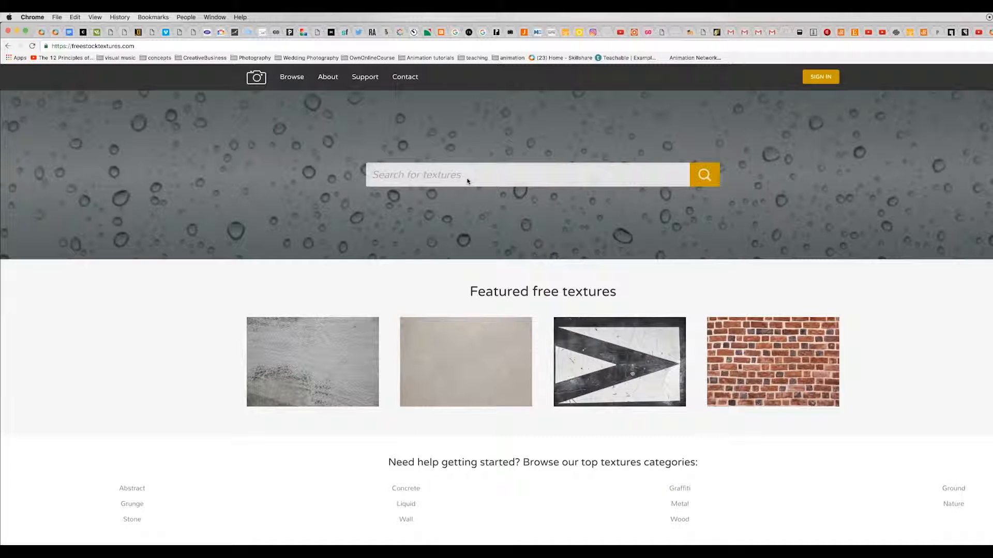
{"action": "type", "text": "sc"}
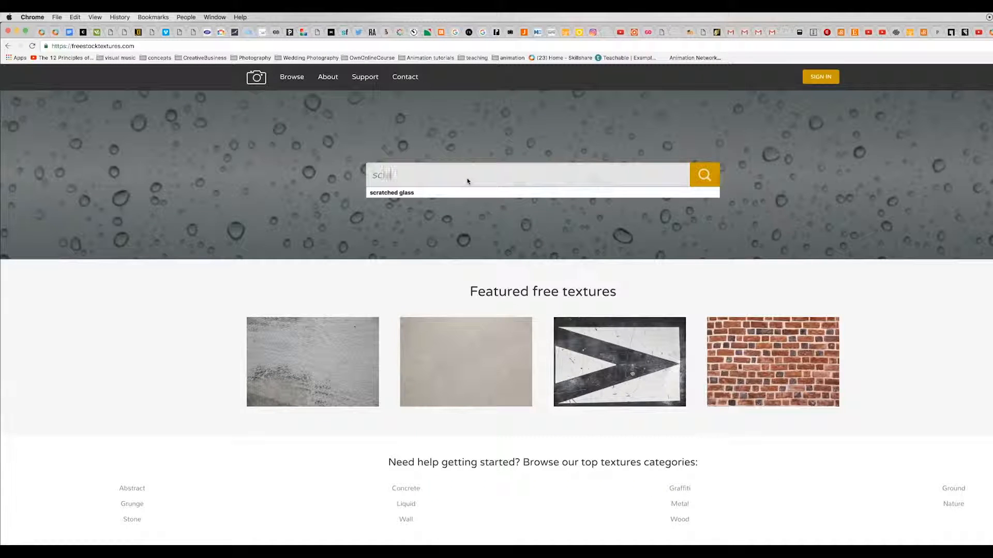
{"action": "type", "text": "ratched glass"}
{"action": "key", "text": "Return"}
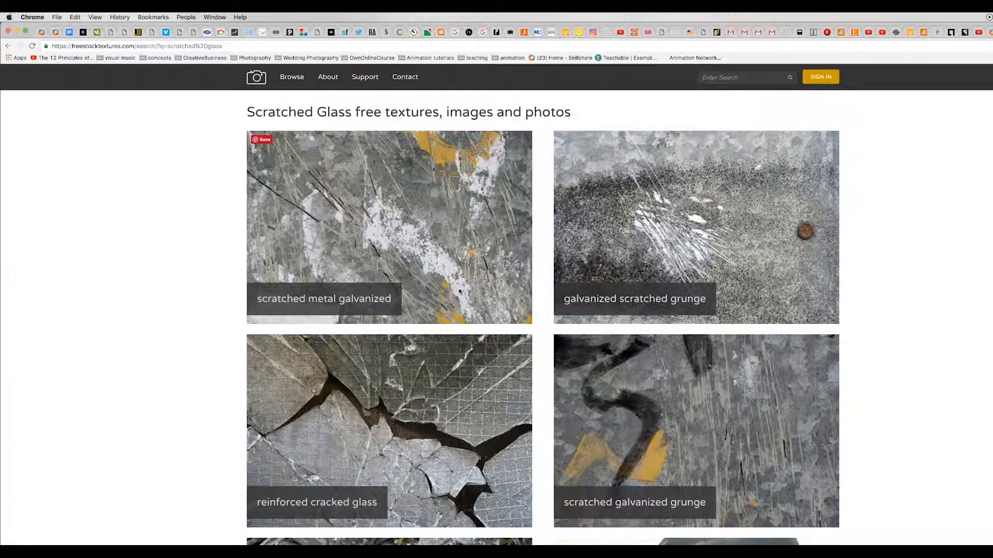
- Open the Grunge Dirty Scratched Texture result, then hide Chrome to return to Photoshop
{"action": "scroll", "coordinate": [473, 368], "scroll_direction": "down", "scroll_amount": 10}
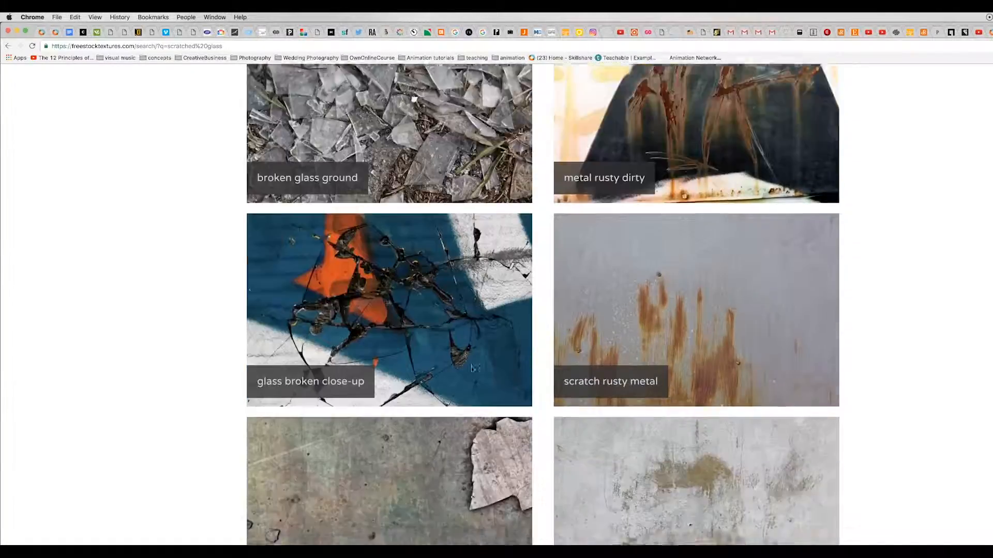
{"action": "scroll", "coordinate": [473, 368], "scroll_direction": "down", "scroll_amount": 4}
{"action": "scroll", "coordinate": [470, 368], "scroll_direction": "down", "scroll_amount": 1}
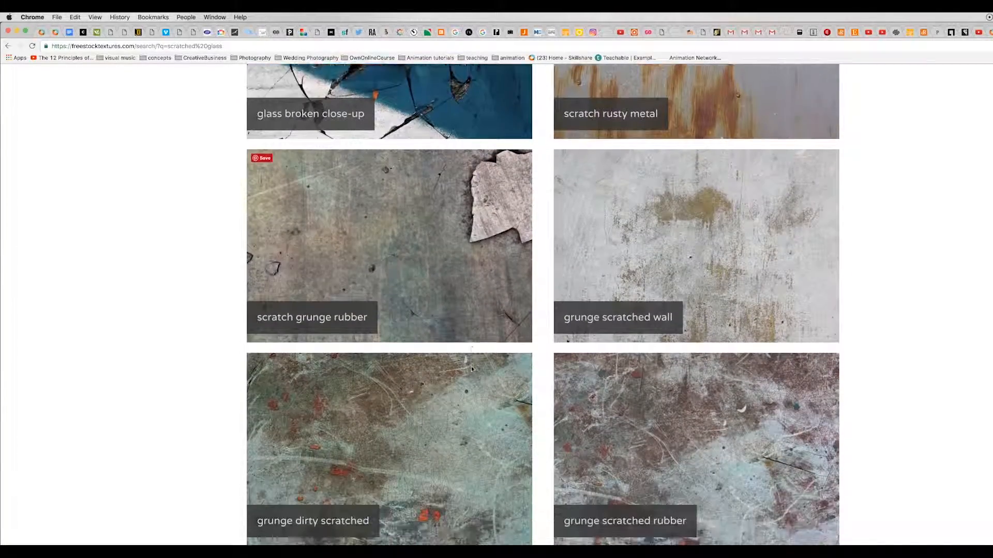
{"action": "scroll", "coordinate": [471, 366], "scroll_direction": "down", "scroll_amount": 2}
{"action": "left_click", "coordinate": [445, 374]}
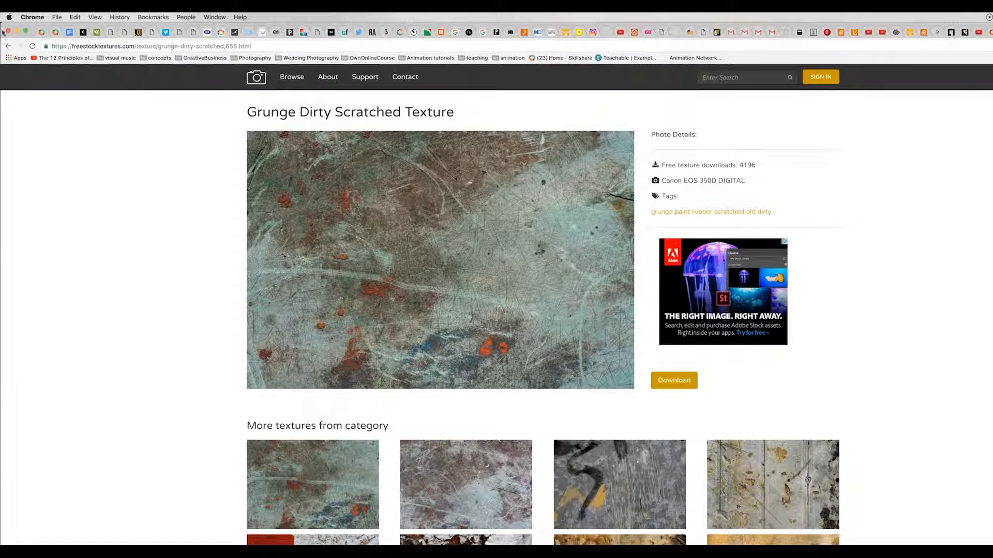
{"action": "left_click", "coordinate": [31, 17]}
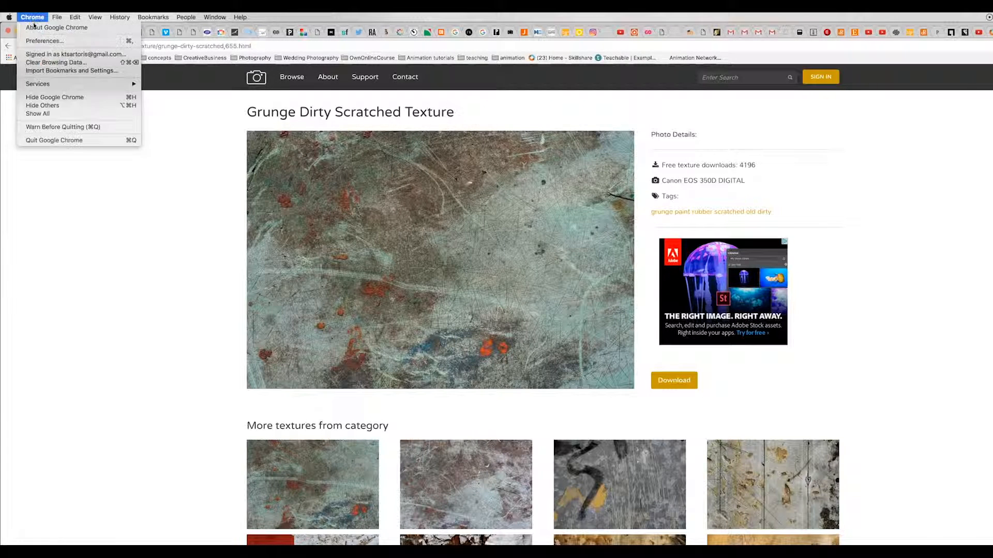
{"action": "left_click", "coordinate": [54, 97]}
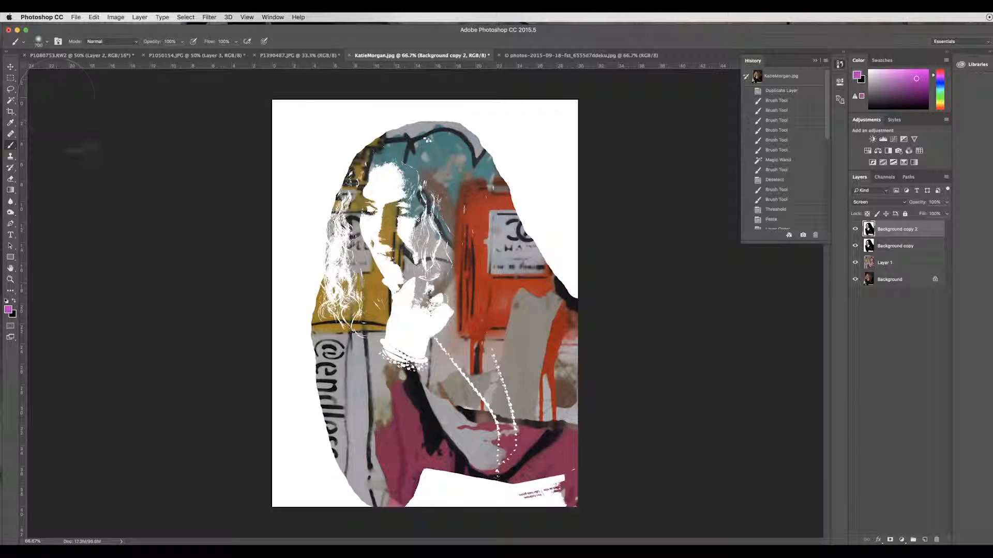
{"action": "left_click", "coordinate": [505, 56]}
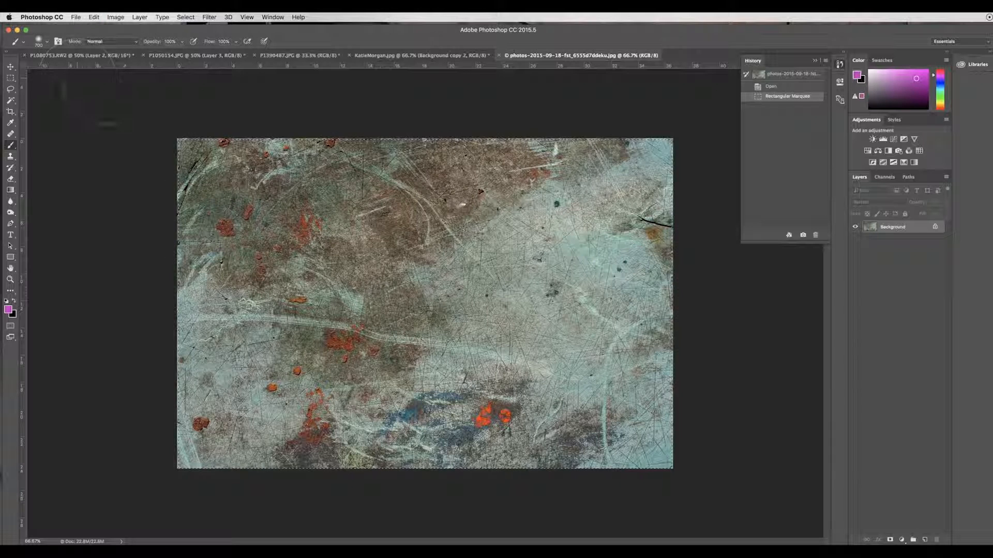
{"action": "left_click", "coordinate": [405, 56]}
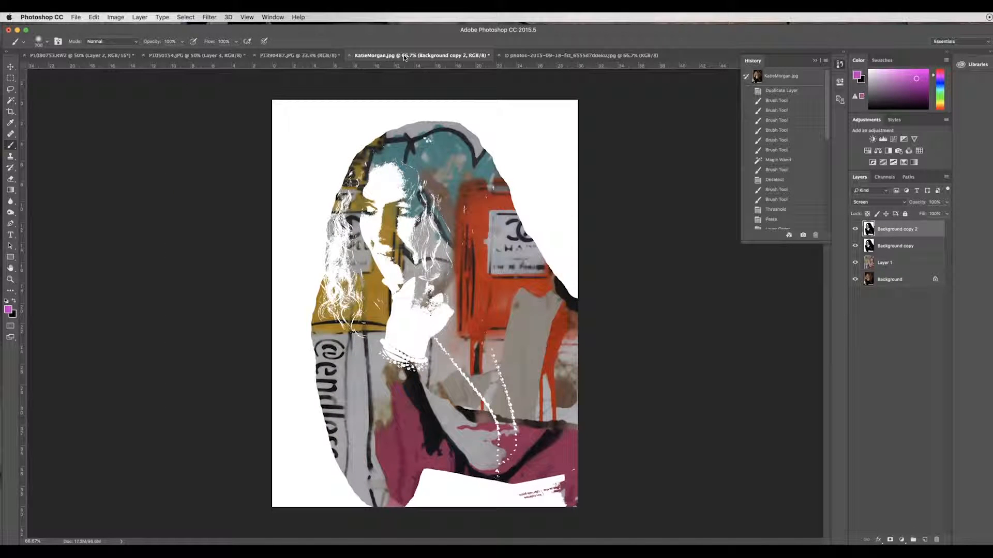
{"action": "key", "text": "super+v"}
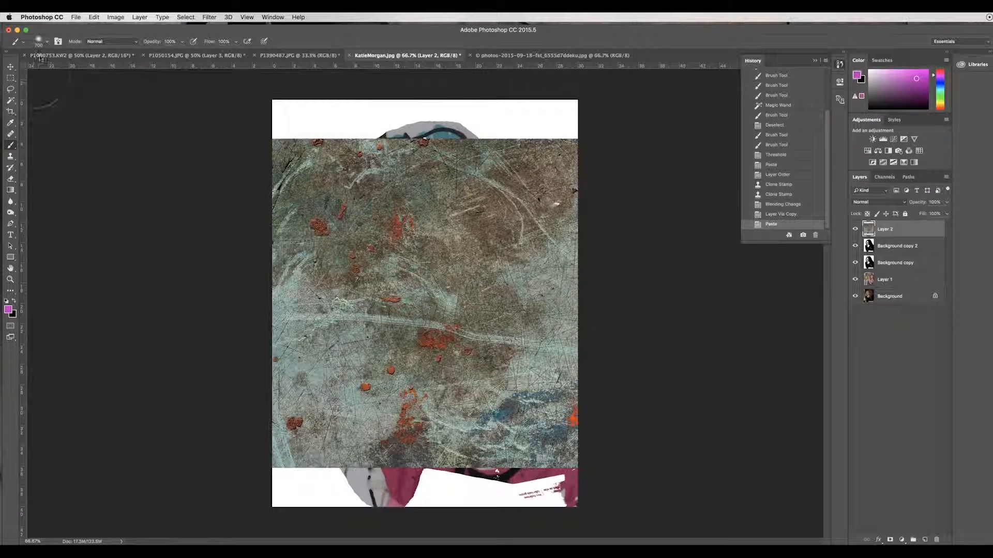
- Free Transform the texture: rotate about -33.64°, shift it left and stretch it across the canvas
{"action": "left_click", "coordinate": [94, 18]}
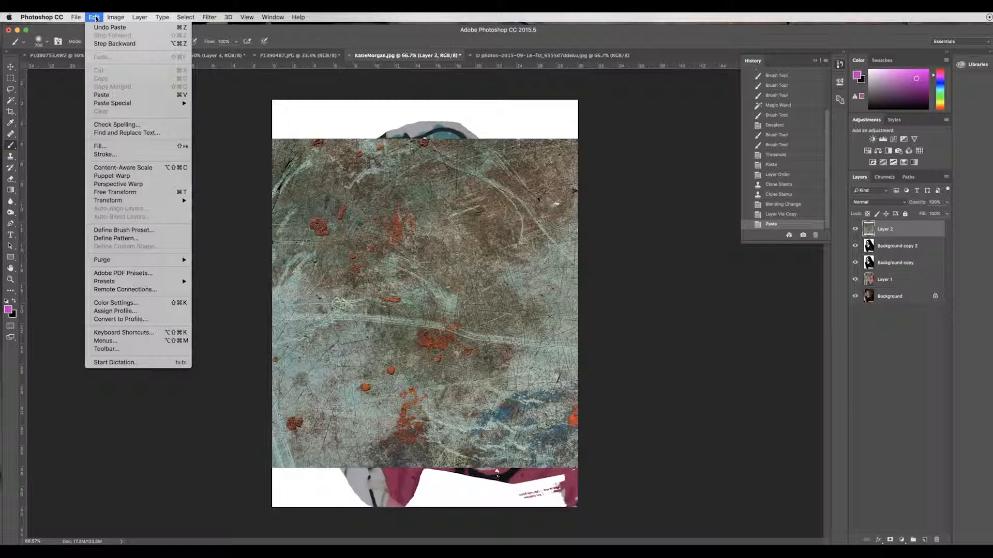
{"action": "left_click", "coordinate": [115, 193]}
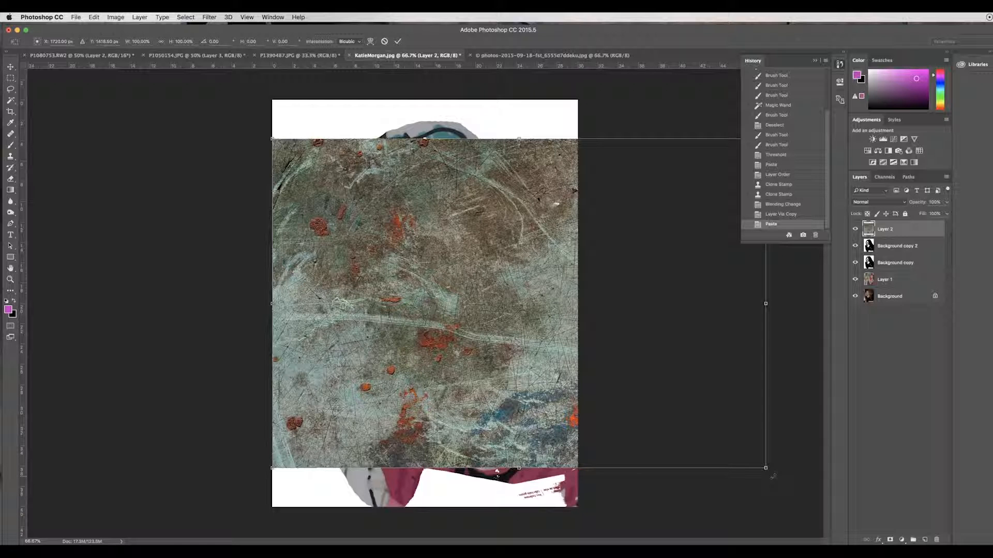
{"action": "left_click_drag", "start_coordinate": [798, 339], "coordinate": [636, 124]}
{"action": "left_click_drag", "start_coordinate": [523, 189], "coordinate": [412, 199]}
{"action": "left_click_drag", "start_coordinate": [570, 307], "coordinate": [610, 310]}
{"action": "key", "text": "Return"}
{"action": "key", "text": "b"}
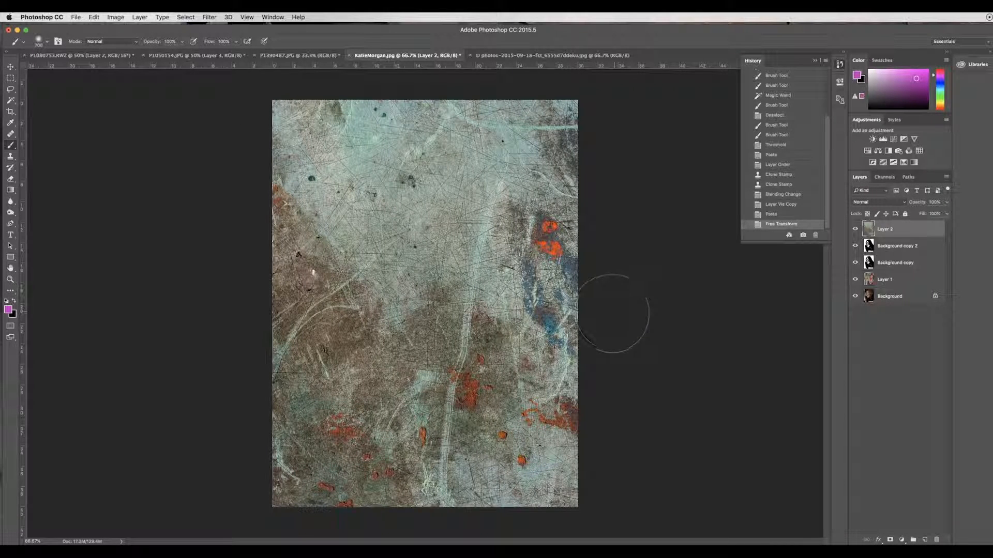
- Set Layer 2 to Overlay blending and lower its opacity slightly so the collage shows through
{"action": "left_click", "coordinate": [903, 205]}
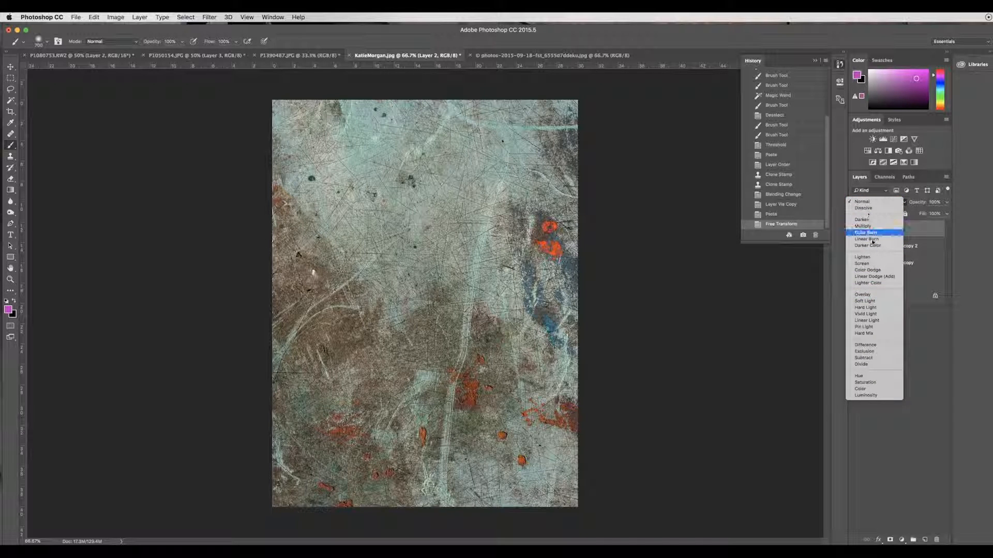
{"action": "left_click", "coordinate": [874, 295]}
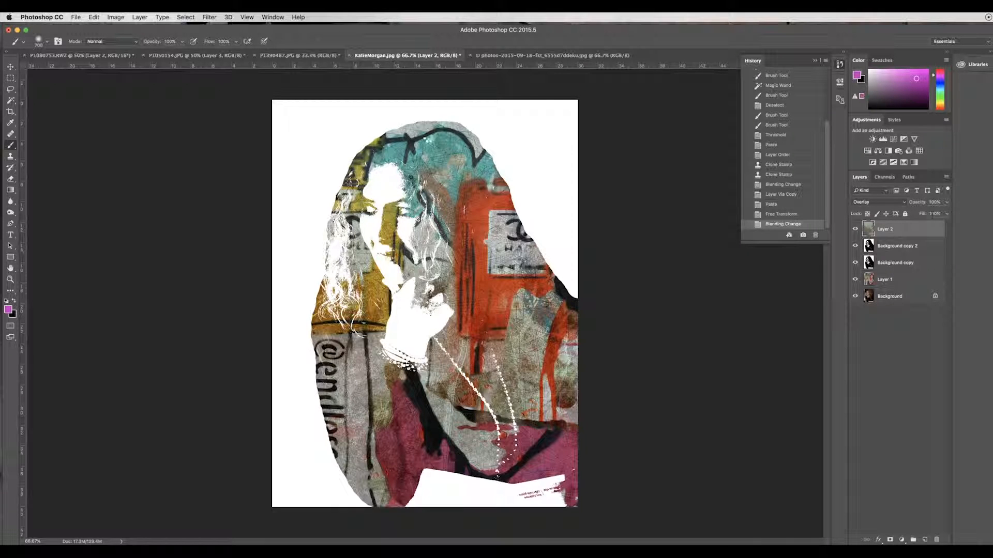
{"action": "left_click", "coordinate": [946, 214]}
{"action": "mouse_move", "coordinate": [949, 217]}
{"action": "left_mouse_down"}
{"action": "mouse_move", "coordinate": [914, 214]}
{"action": "mouse_move", "coordinate": [937, 213]}
{"action": "left_mouse_up"}
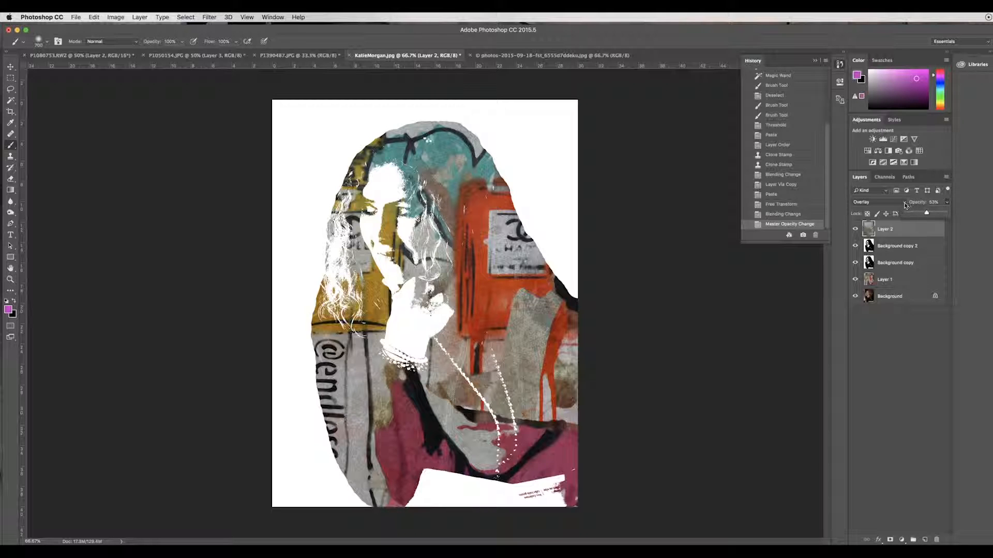
{"action": "left_click", "coordinate": [904, 203]}
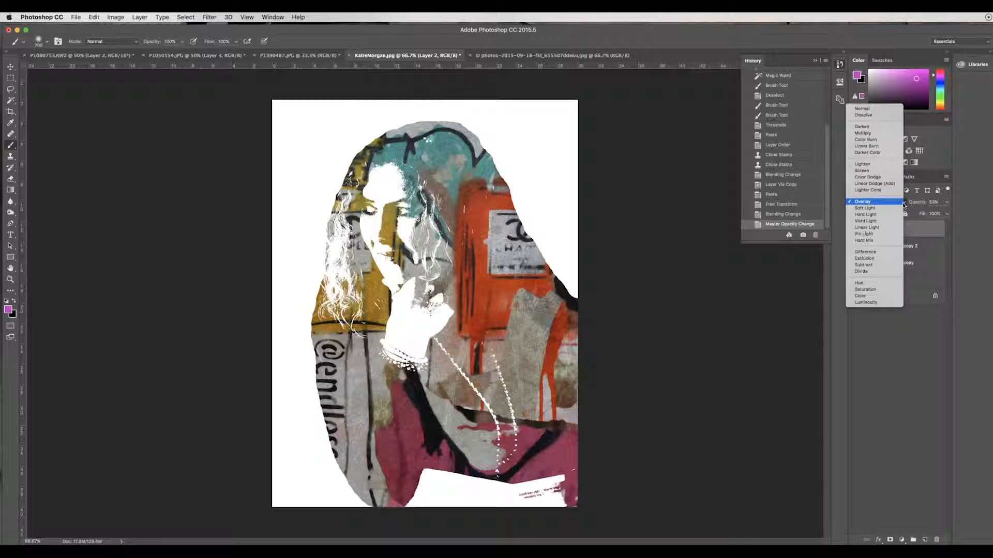
{"action": "left_click", "coordinate": [904, 204]}
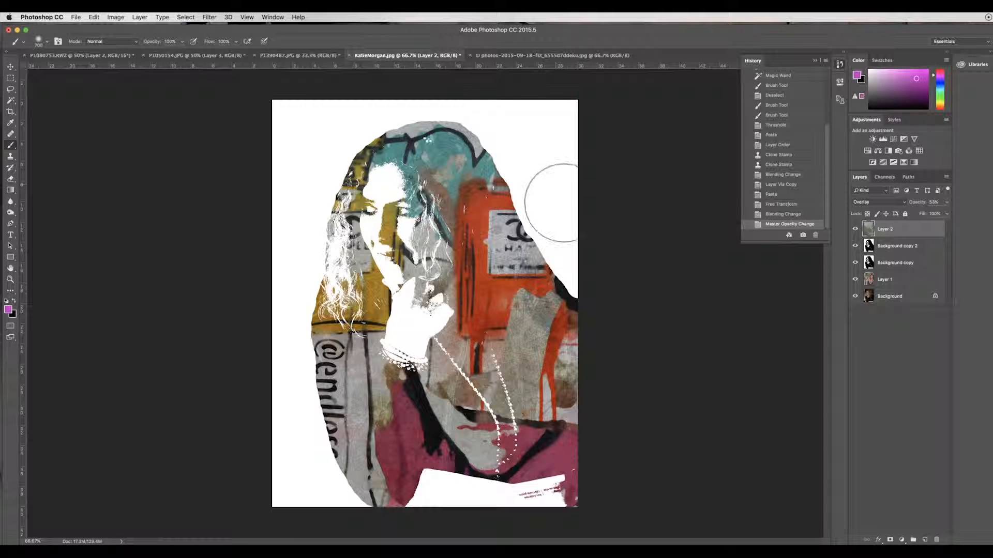